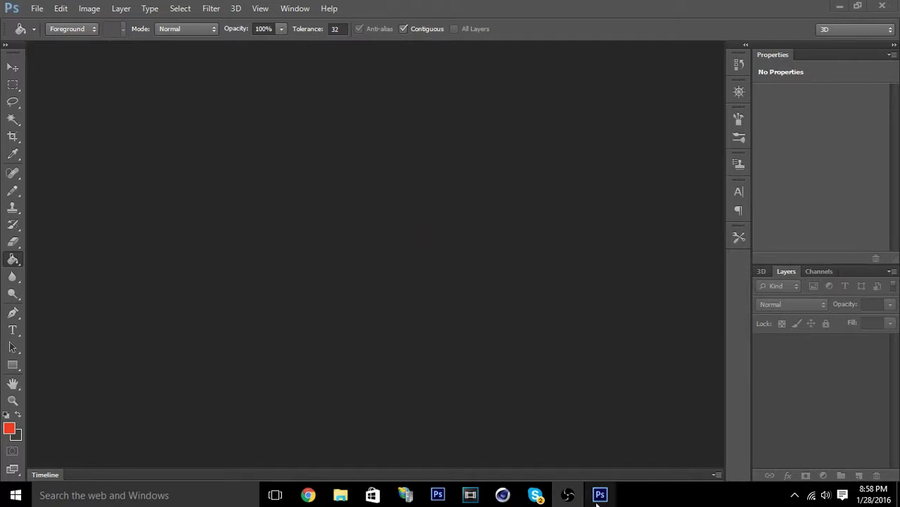
# Start a new document with a width of 2560 pixels and a height of 1440 pixels.
pyautogui.moveTo(602, 498)
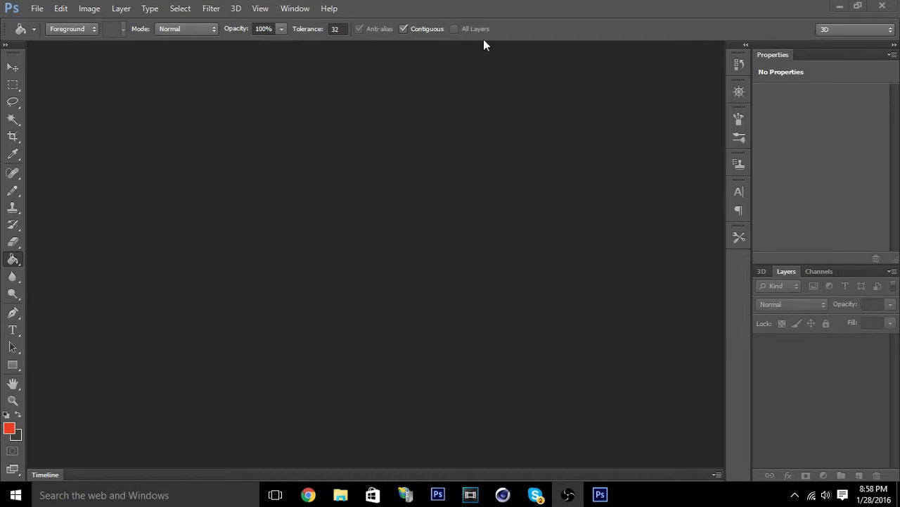
pyautogui.click(37, 8)
pyautogui.click(43, 22)
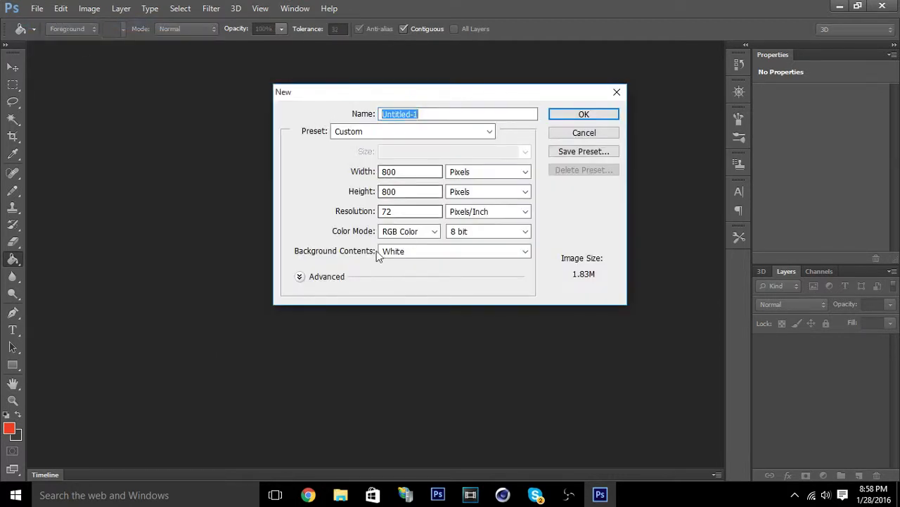
pyautogui.doubleClick(418, 171)
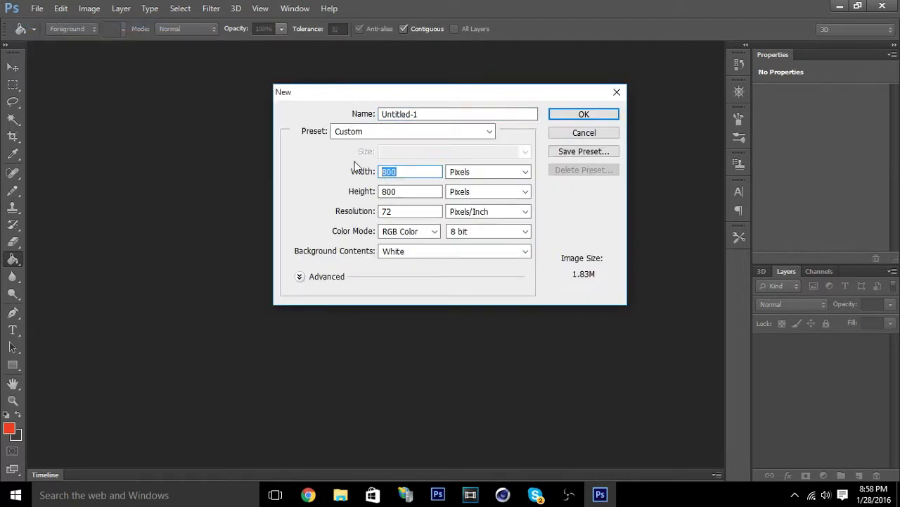
pyautogui.write('2560')
pyautogui.doubleClick(418, 191)
pyautogui.press('BackSpace')
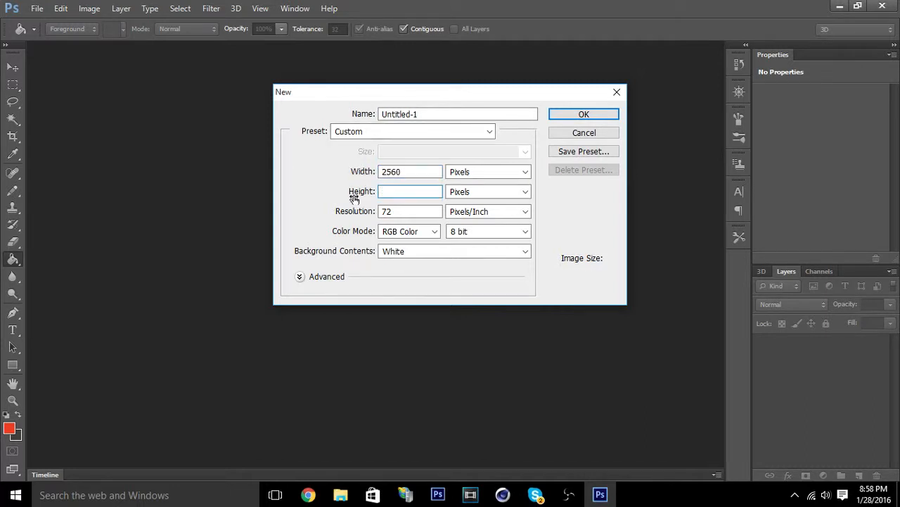
pyautogui.write('1440')
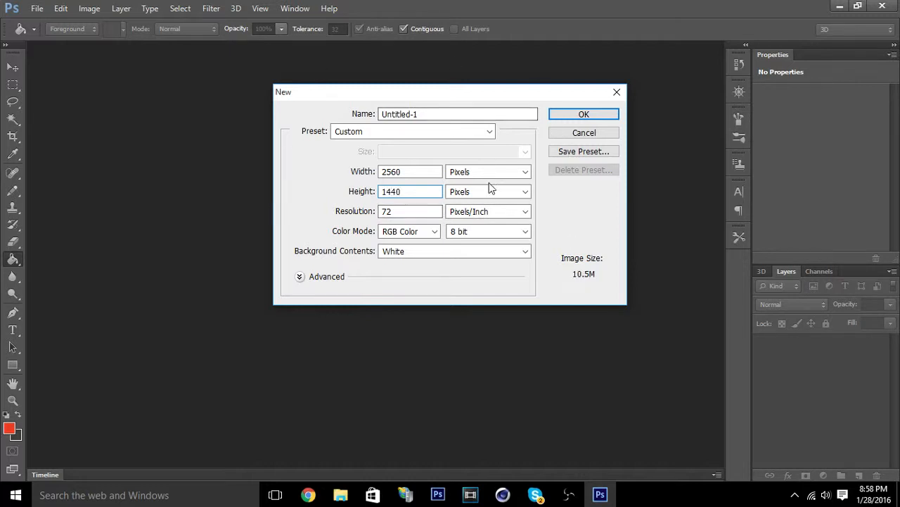
# Keep RGB Color as the color mode, set the background contents to Transparent, and create the document.
pyautogui.click(594, 283)
pyautogui.click(398, 234)
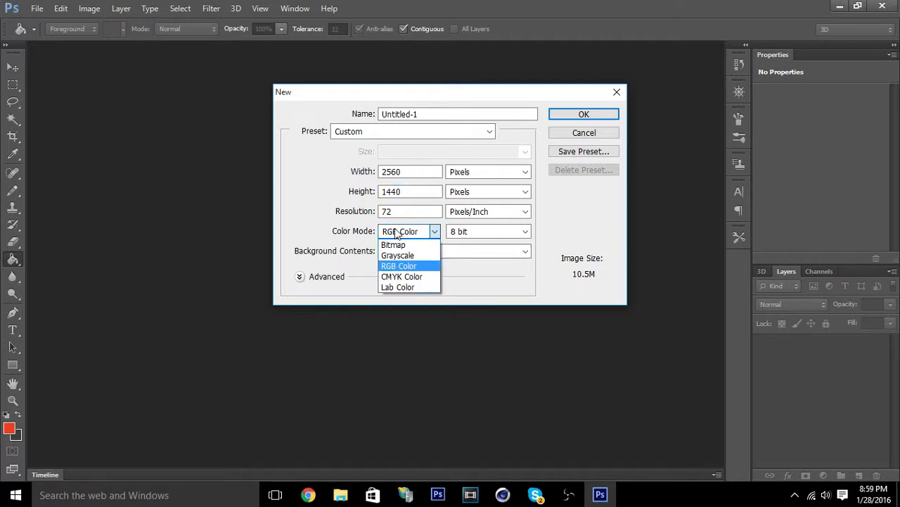
pyautogui.click(400, 235)
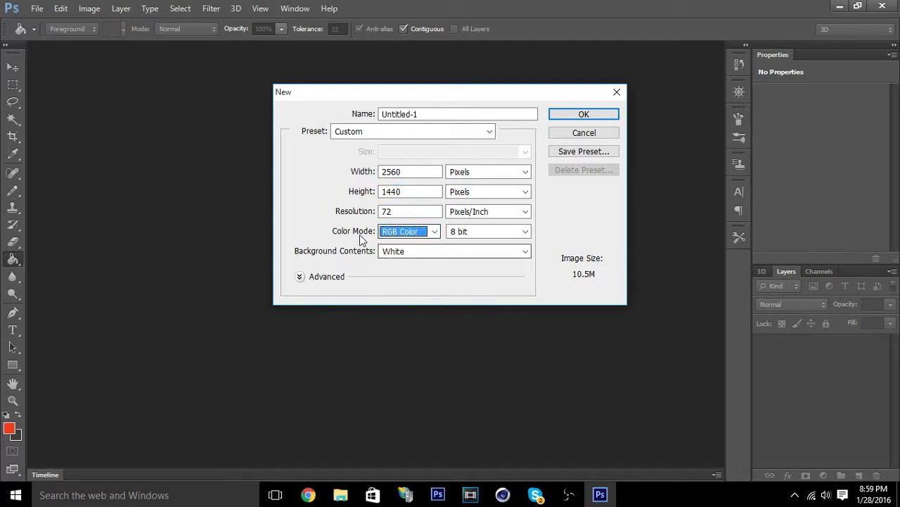
pyautogui.click(412, 254)
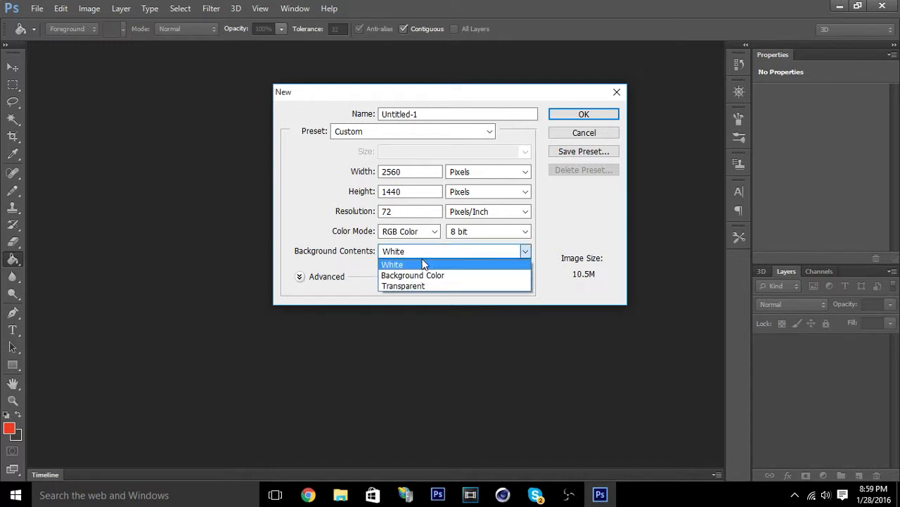
pyautogui.click(425, 286)
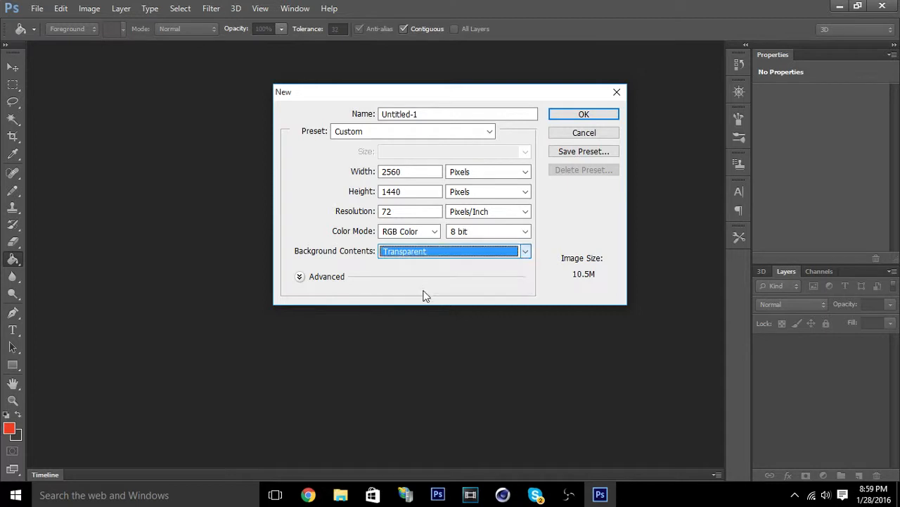
pyautogui.click(600, 117)
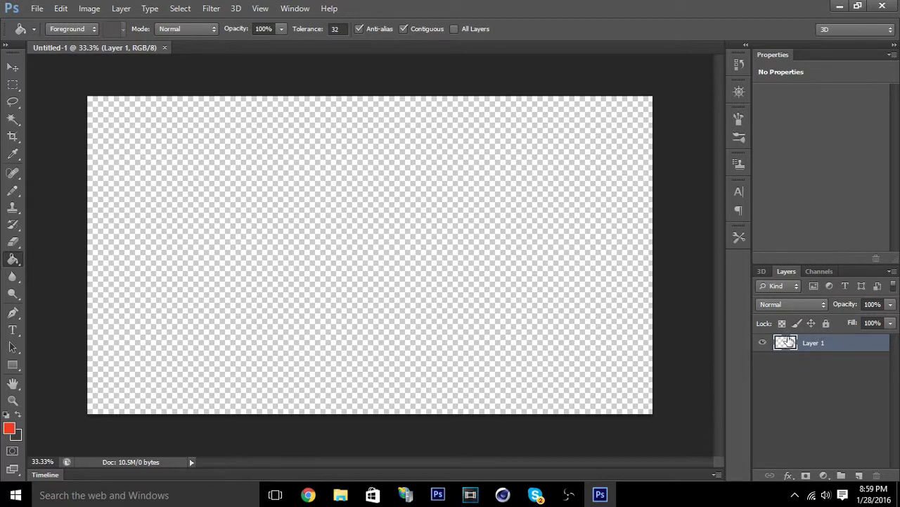
# Swap the foreground and background colors so that the dark gray is in the foreground.
pyautogui.moveTo(788, 342); pyautogui.dragTo(820, 473)
pyautogui.click(18, 415)
pyautogui.click(10, 429)
pyautogui.click(276, 460)
pyautogui.moveTo(276, 460)
pyautogui.mouseDown()
pyautogui.moveTo(271, 395)
pyautogui.moveTo(286, 389)
pyautogui.mouseUp()
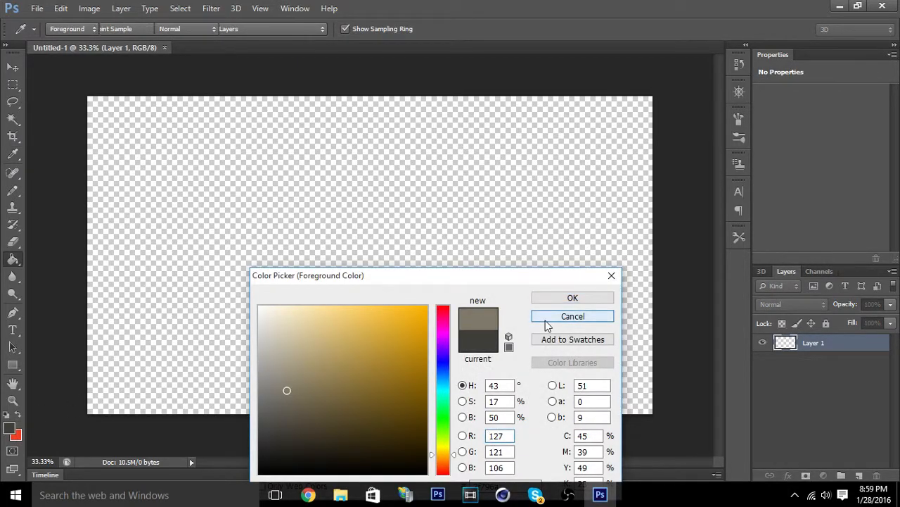
pyautogui.click(547, 321)
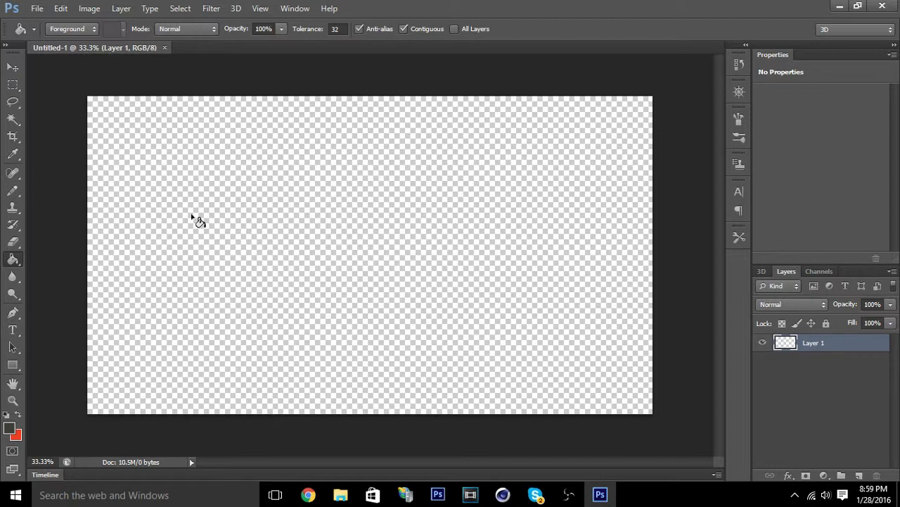
pyautogui.click(20, 415)
pyautogui.click(19, 415)
# Set the foreground color to dark gray (RGB 71, 70, 68) and fill the whole of Layer 1 with it.
pyautogui.click(9, 427)
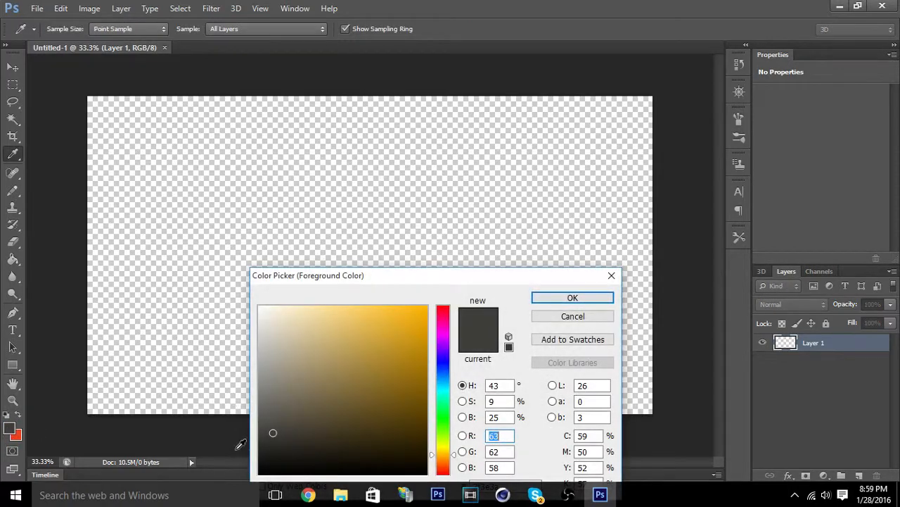
pyautogui.click(263, 427)
pyautogui.click(572, 299)
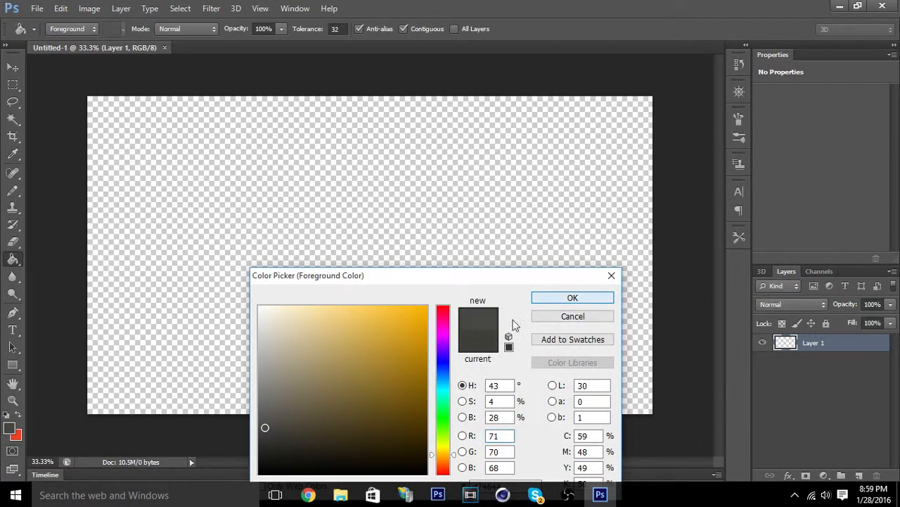
pyautogui.click(421, 239)
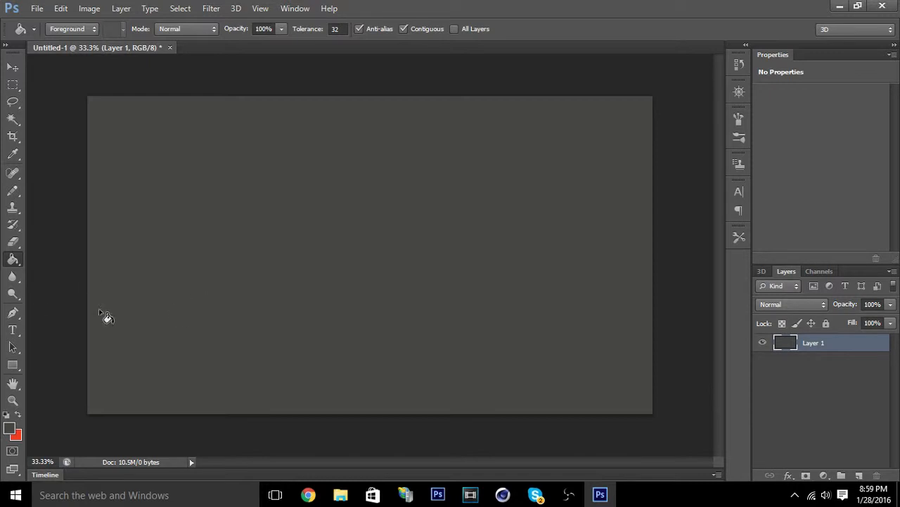
# Open clan logo.jpg from the intro folder.
pyautogui.click(35, 8)
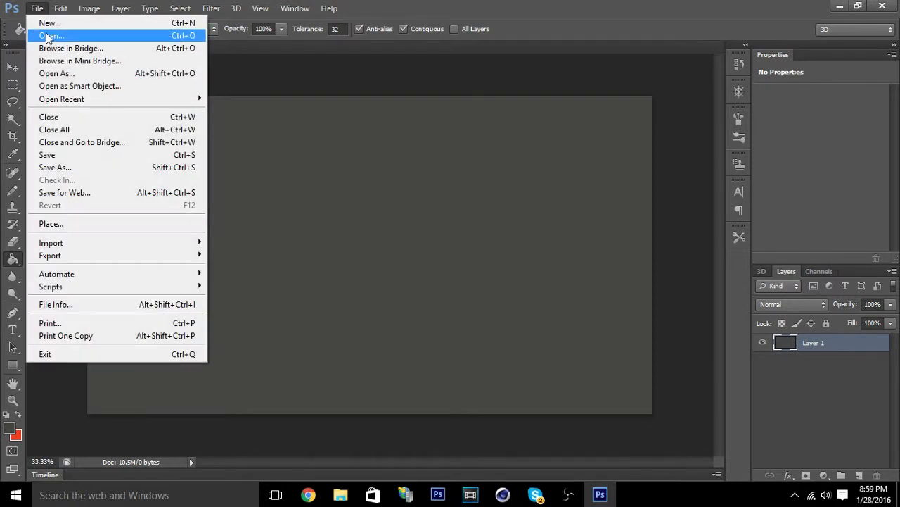
pyautogui.click(47, 36)
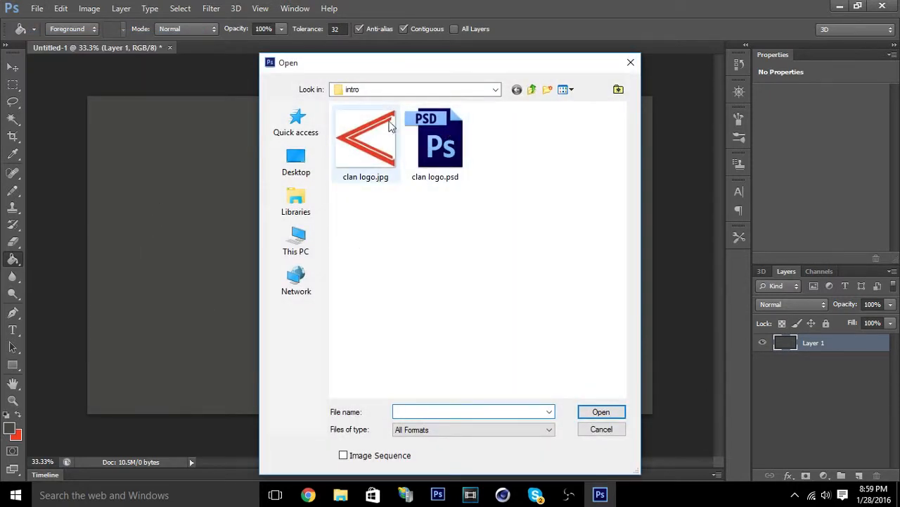
pyautogui.doubleClick(366, 140)
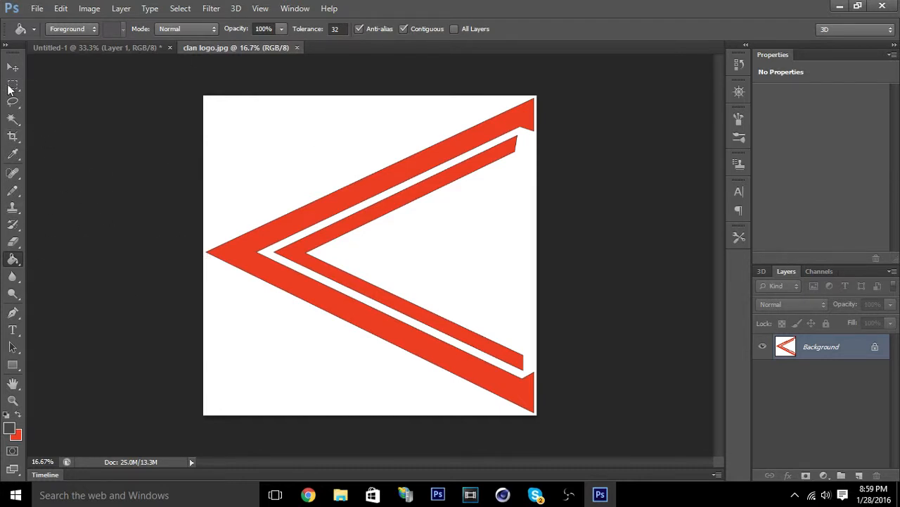
# Select the white area around the logo with the Magic Wand, convert the Background to Layer 0, then delete the white and deselect.
pyautogui.click(13, 118)
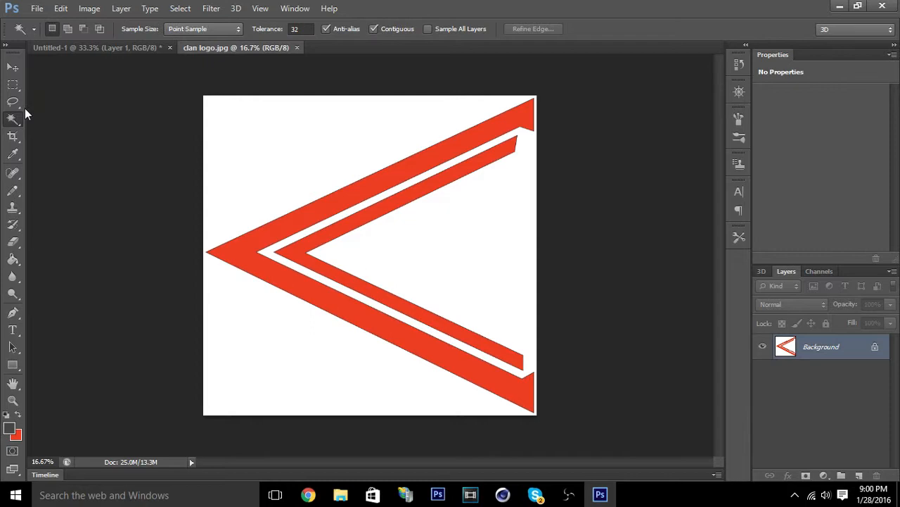
pyautogui.click(297, 159)
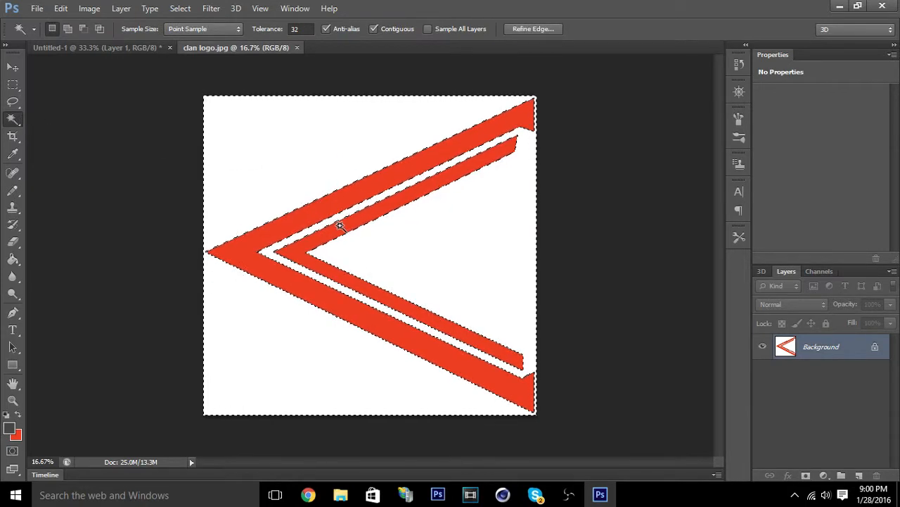
pyautogui.click(13, 67)
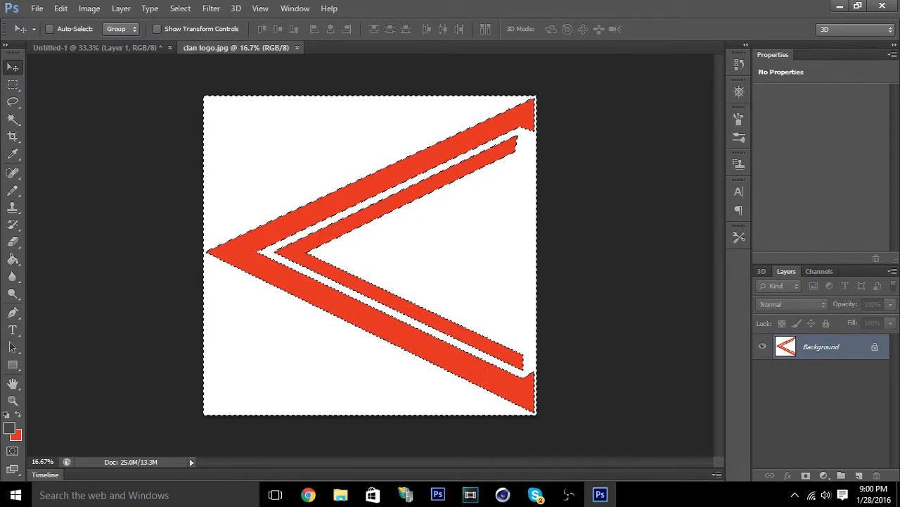
pyautogui.doubleClick(875, 349)
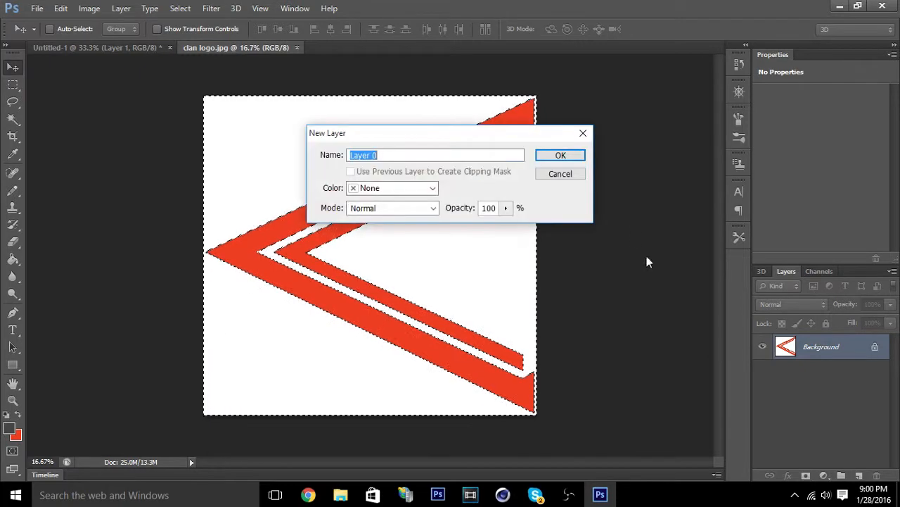
pyautogui.click(560, 157)
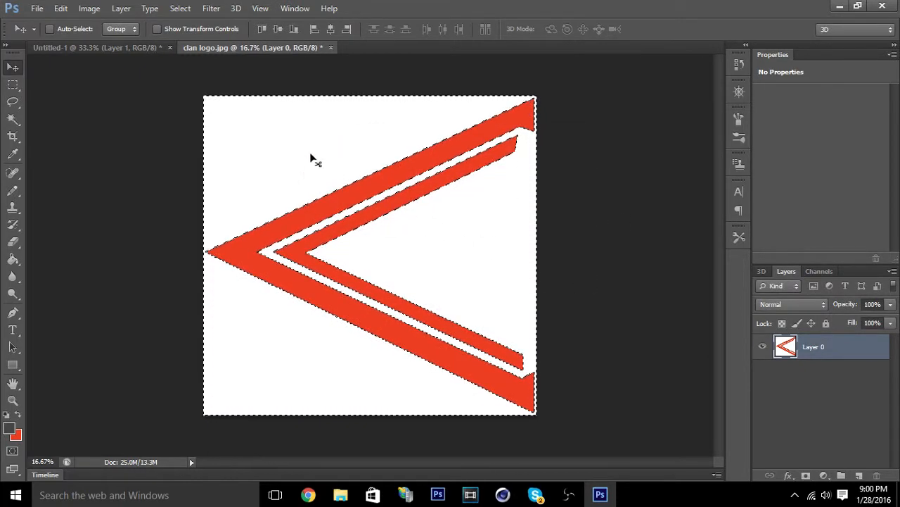
pyautogui.press('Delete')
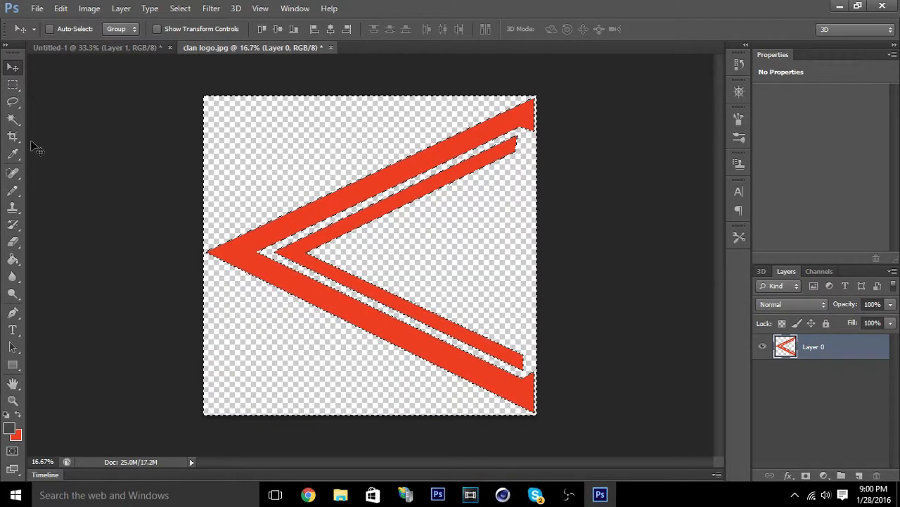
pyautogui.click(13, 118)
pyautogui.hotkey('ctrl', 'd')
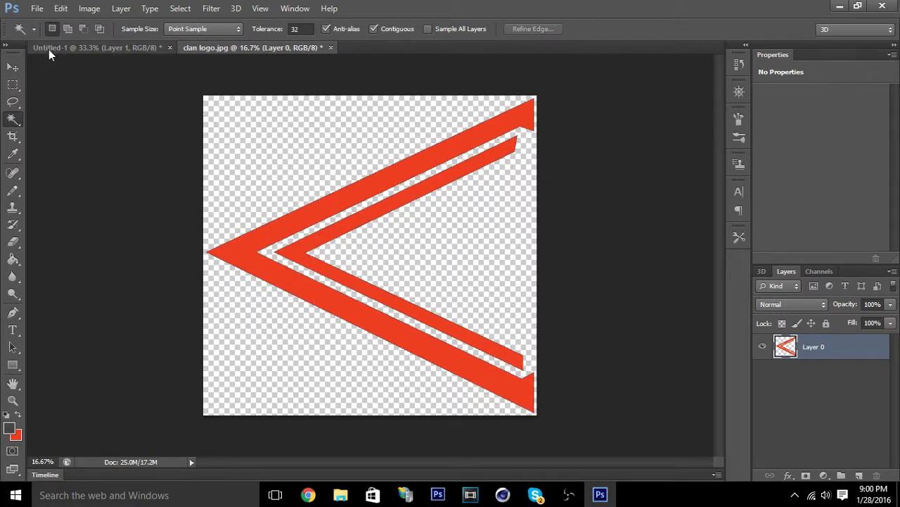
# Copy the cut-out logo into the Untitled-1 document and scale it to about 54% over the canvas.
pyautogui.click(12, 67)
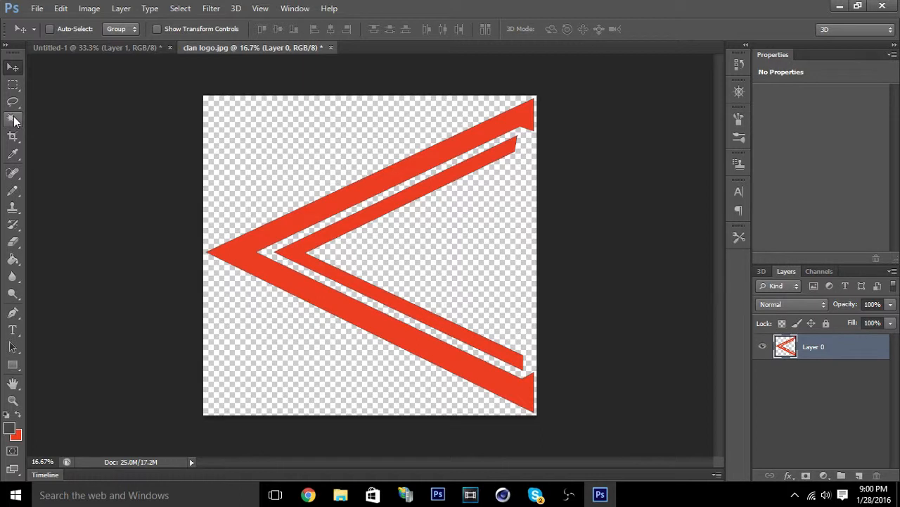
pyautogui.moveTo(304, 196); pyautogui.dragTo(271, 199)
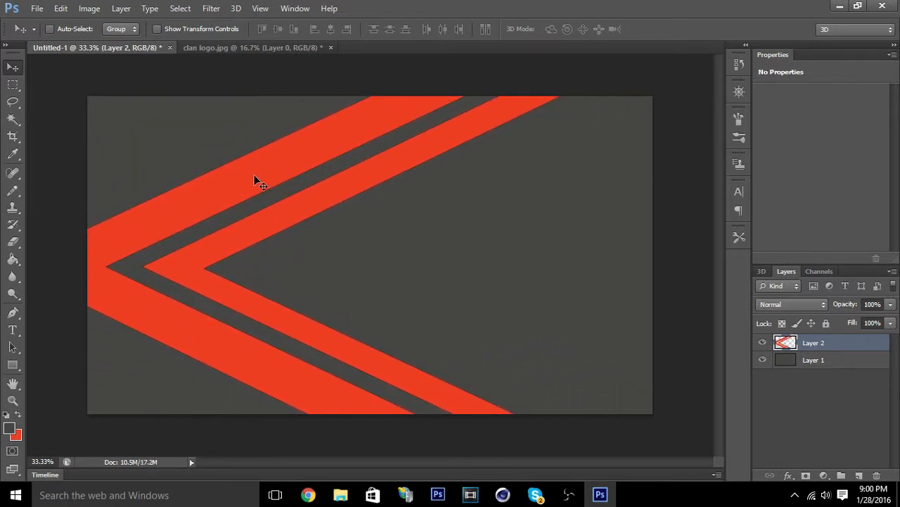
pyautogui.hotkey('ctrl', 't')
pyautogui.moveTo(326, 176); pyautogui.dragTo(287, 338)
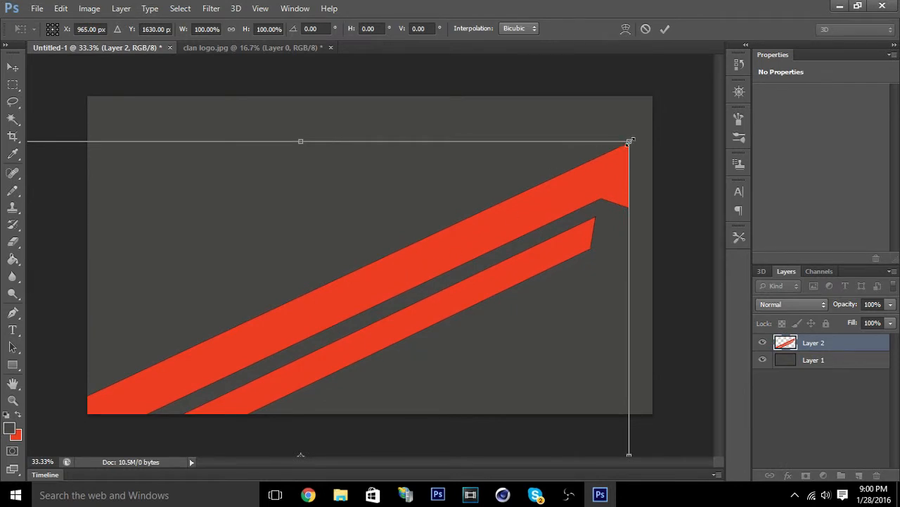
pyautogui.moveTo(630, 142); pyautogui.dragTo(254, 358)
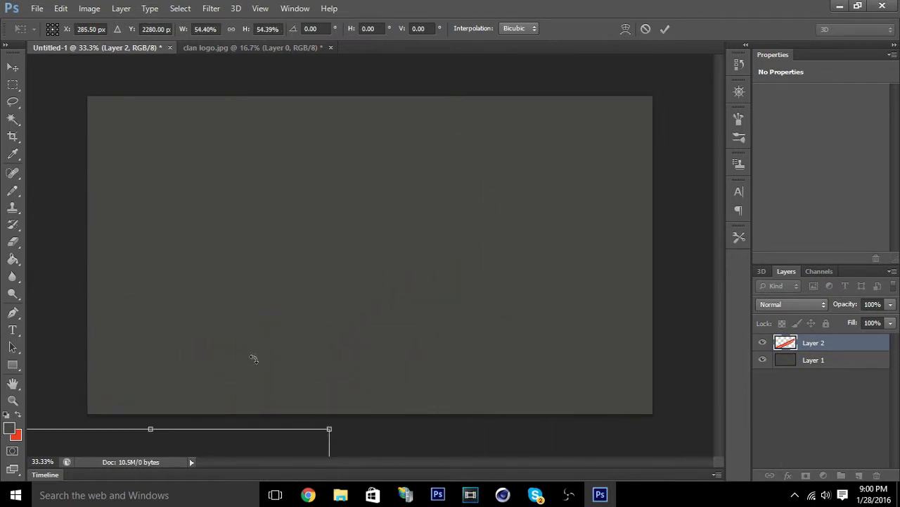
pyautogui.moveTo(261, 456); pyautogui.dragTo(484, 97)
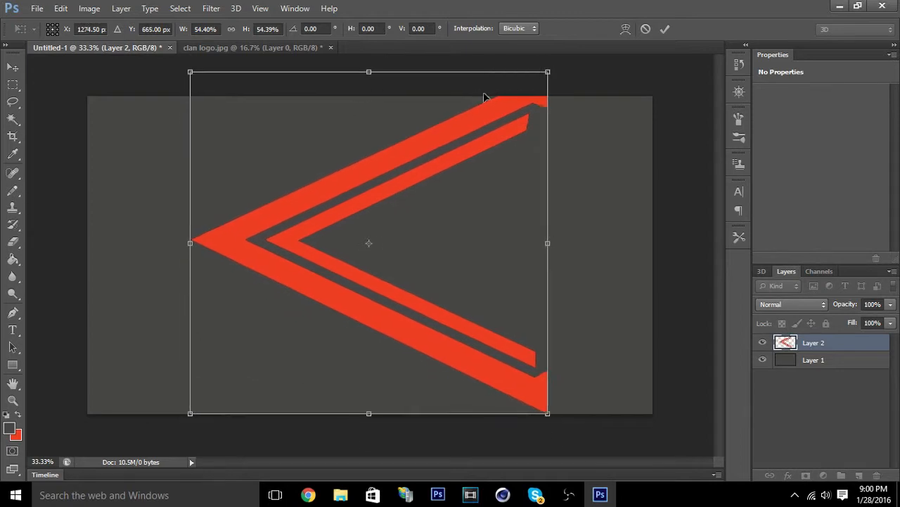
# Shrink the logo to about 17.6% width and 12.8% height, place it slightly above the canvas center, and apply the transformation.
pyautogui.moveTo(548, 71); pyautogui.dragTo(315, 294)
pyautogui.moveTo(316, 353); pyautogui.dragTo(344, 354)
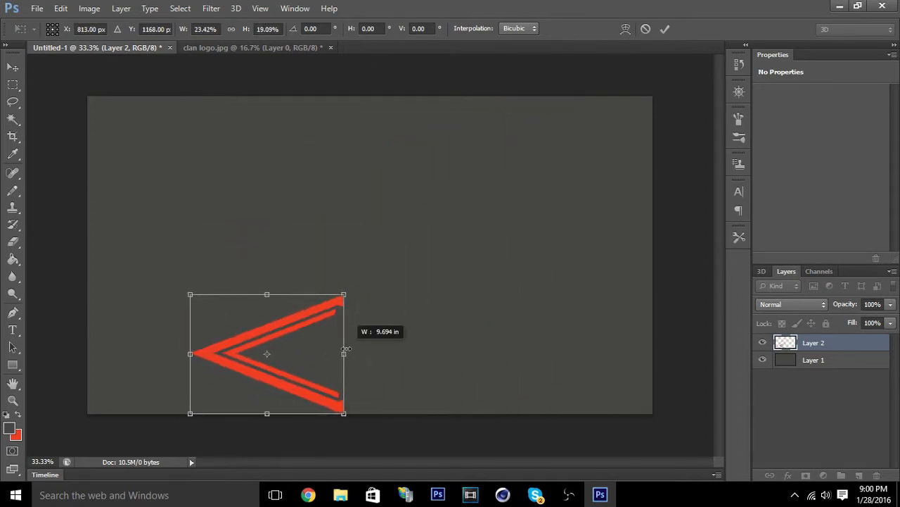
pyautogui.moveTo(267, 354); pyautogui.dragTo(404, 223)
pyautogui.moveTo(456, 162); pyautogui.dragTo(429, 183)
pyautogui.moveTo(376, 232); pyautogui.dragTo(382, 195)
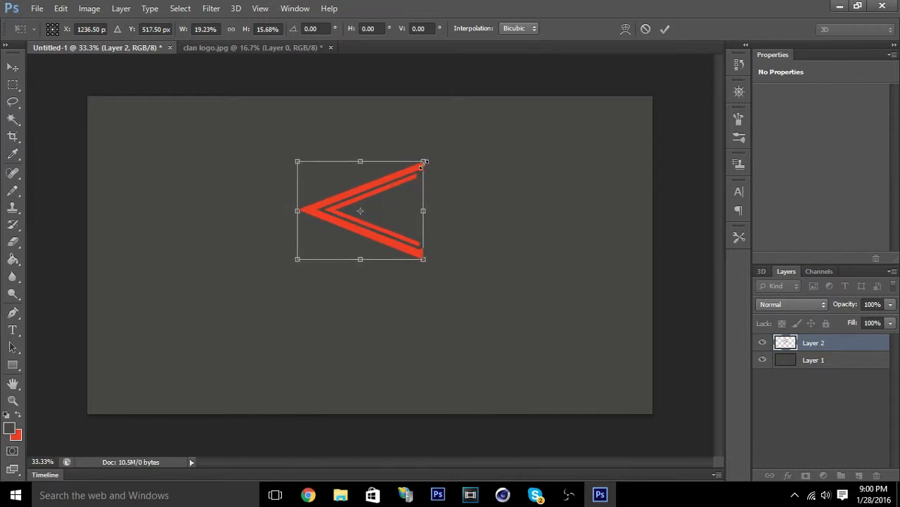
pyautogui.moveTo(422, 163); pyautogui.dragTo(405, 185)
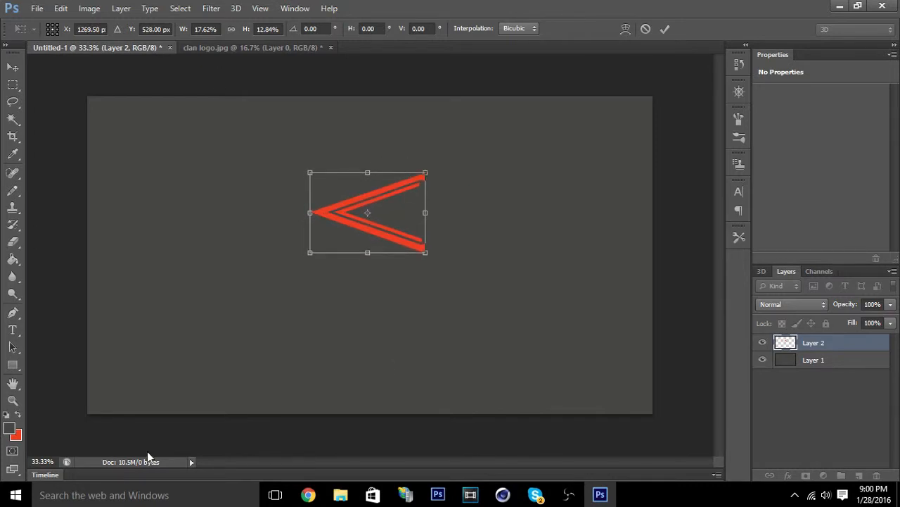
pyautogui.click(12, 67)
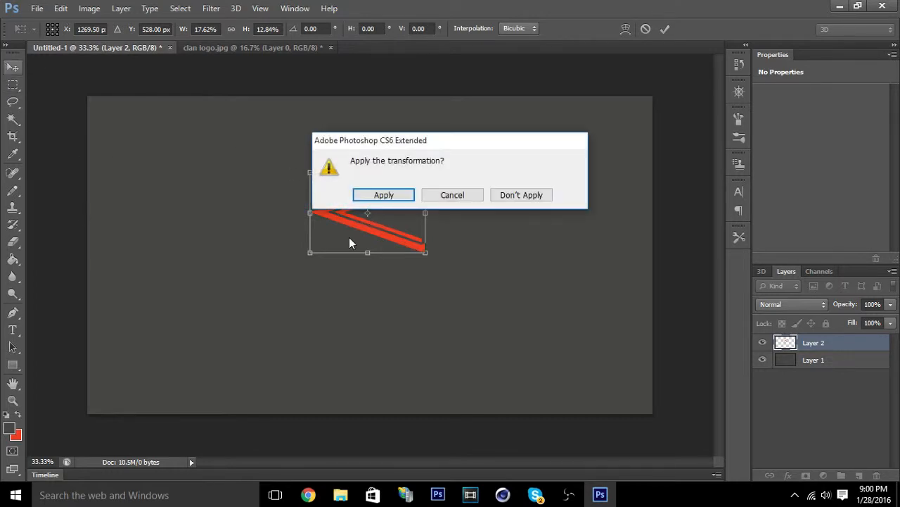
pyautogui.click(383, 199)
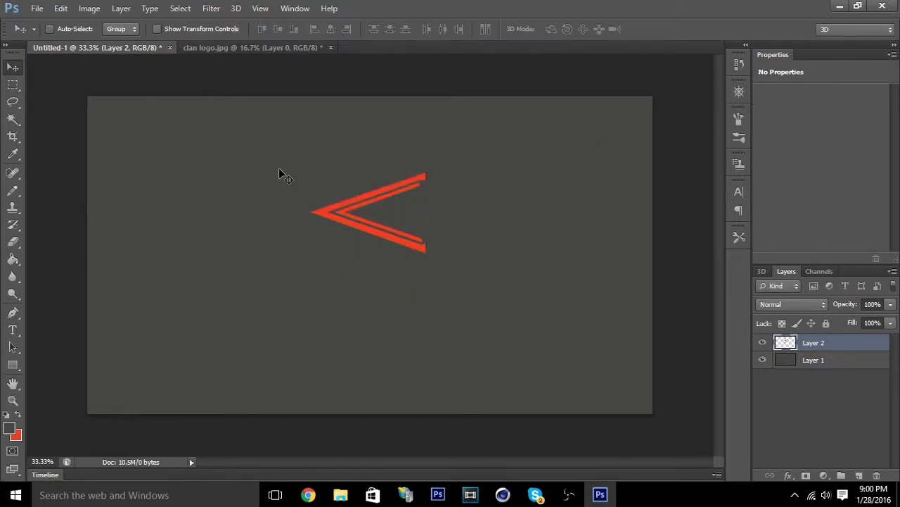
# Nudge the logo slightly, and add a text box just beneath it using the SWRomnd font.
pyautogui.moveTo(376, 214)
pyautogui.mouseDown()
pyautogui.moveTo(365, 215)
pyautogui.moveTo(378, 215)
pyautogui.mouseUp()
pyautogui.click(13, 330)
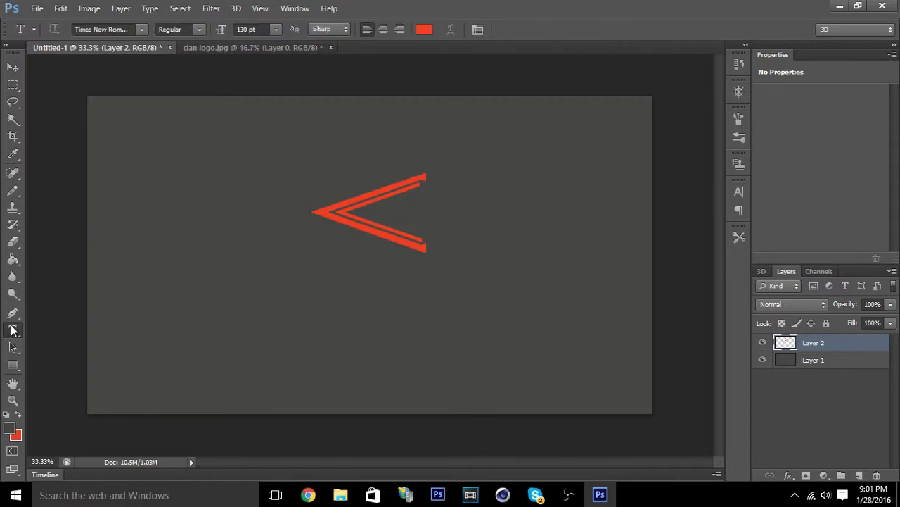
pyautogui.moveTo(276, 253); pyautogui.dragTo(449, 304)
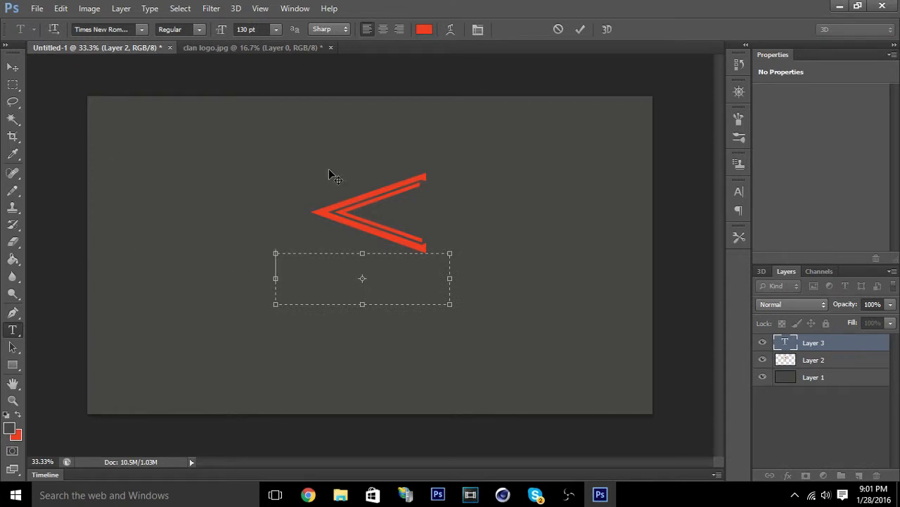
pyautogui.click(239, 29)
pyautogui.click(144, 31)
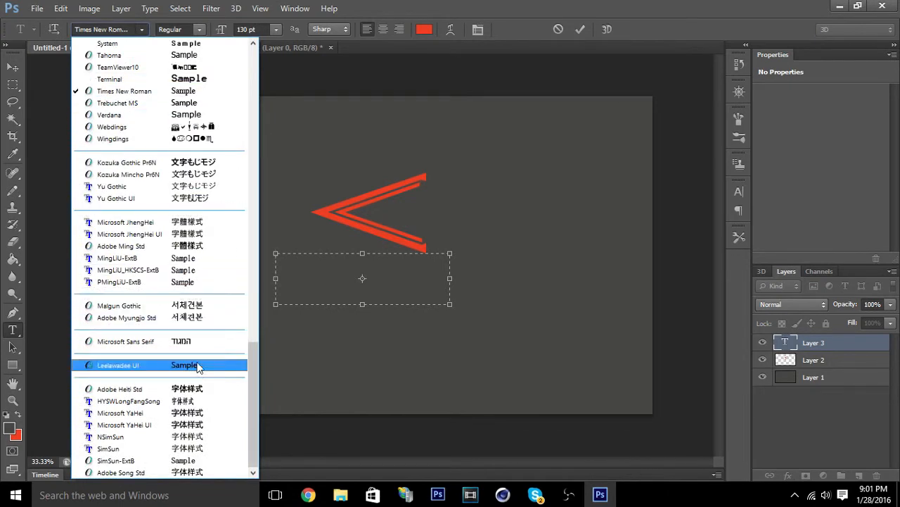
pyautogui.scroll(6, 232, 148)
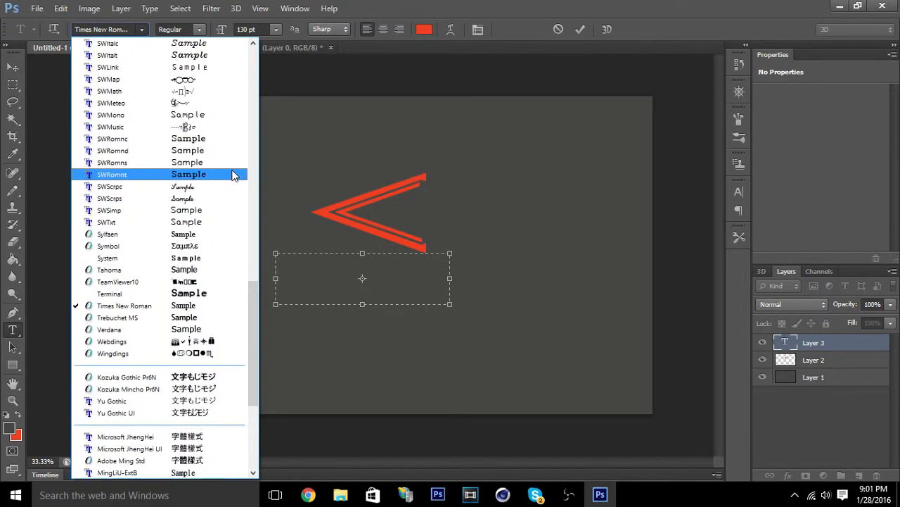
pyautogui.click(228, 159)
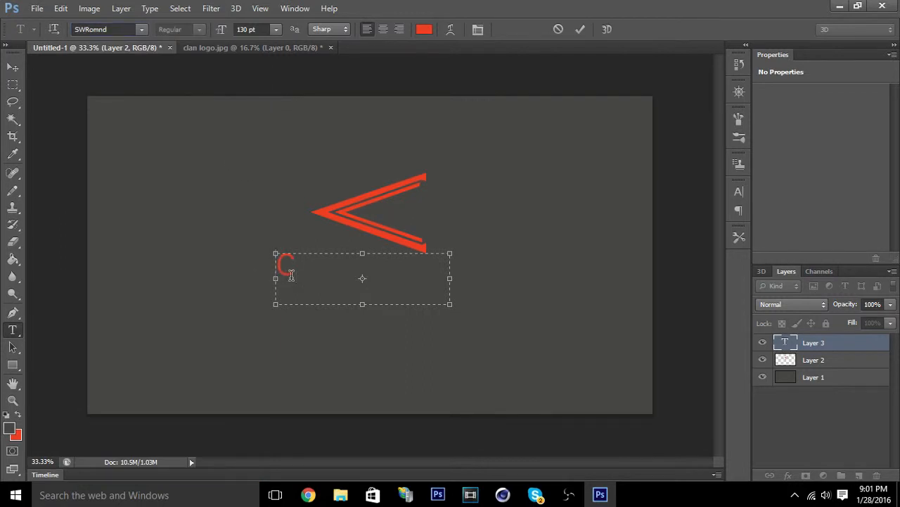
pyautogui.write('O')
pyautogui.press('BackSpace')
pyautogui.write('Re')
pyautogui.press('BackSpace')
pyautogui.press('BackSpace')
pyautogui.write('oR  B')
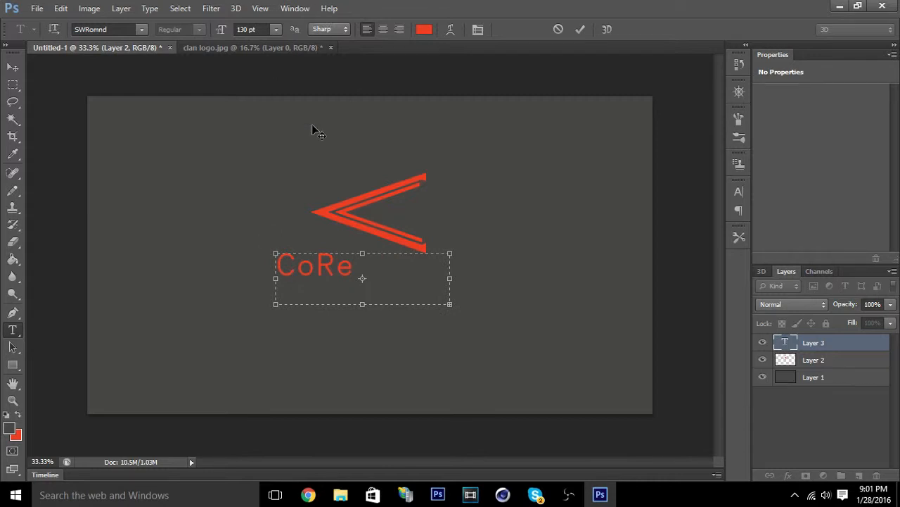
pyautogui.press('BackSpace')
pyautogui.press('BackSpace')
pyautogui.press('BackSpace')
pyautogui.press('BackSpace')
pyautogui.press('BackSpace')
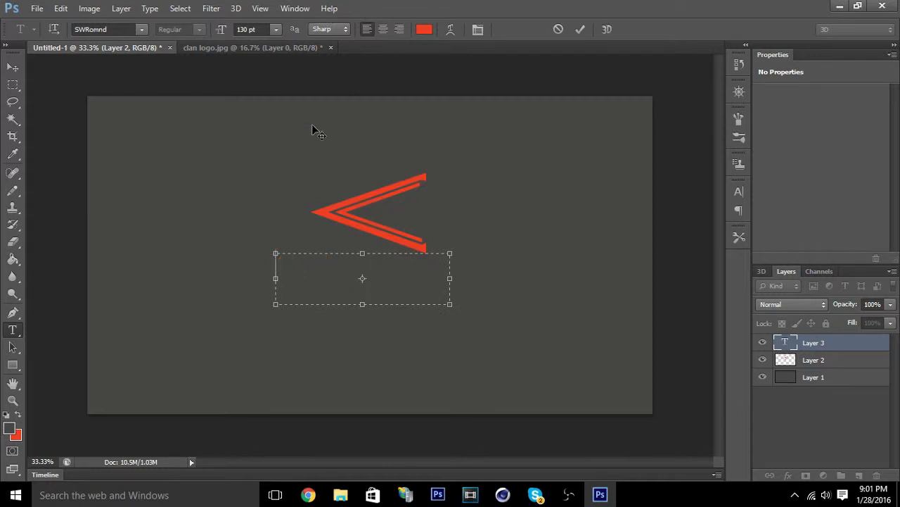
# Enter CoRe Bunny at 72 pt in the text box and center the text beneath the logo.
pyautogui.click(276, 30)
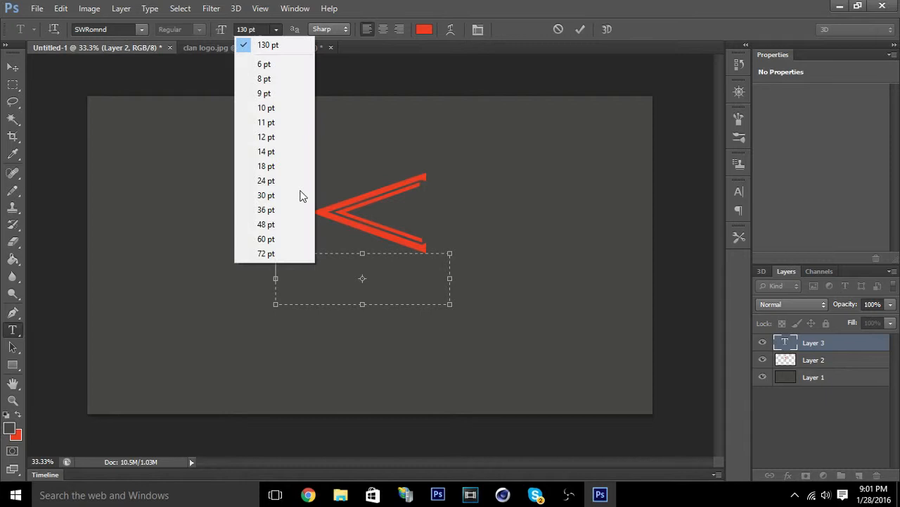
pyautogui.click(254, 252)
pyautogui.write('COre')
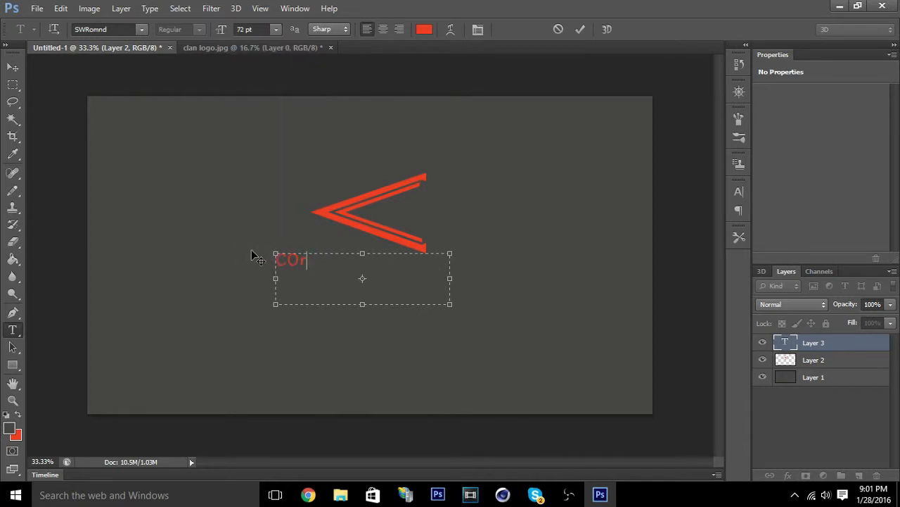
pyautogui.press('BackSpace')
pyautogui.press('BackSpace')
pyautogui.press('BackSpace')
pyautogui.press('BackSpace')
pyautogui.write('oRe Bunny')
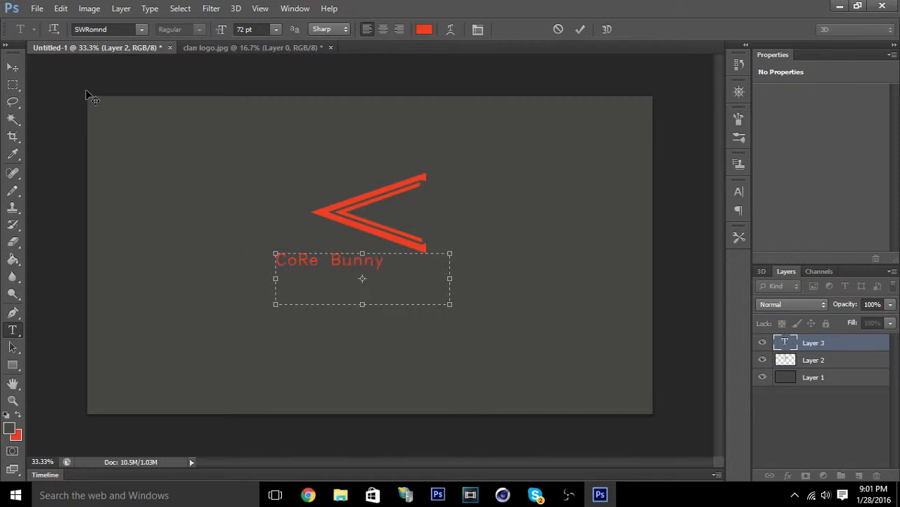
pyautogui.click(12, 67)
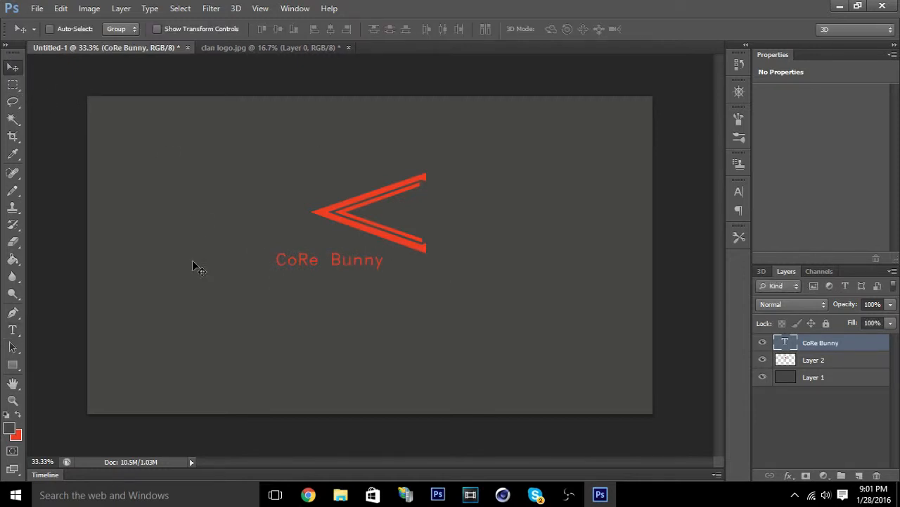
pyautogui.moveTo(300, 260); pyautogui.dragTo(348, 259)
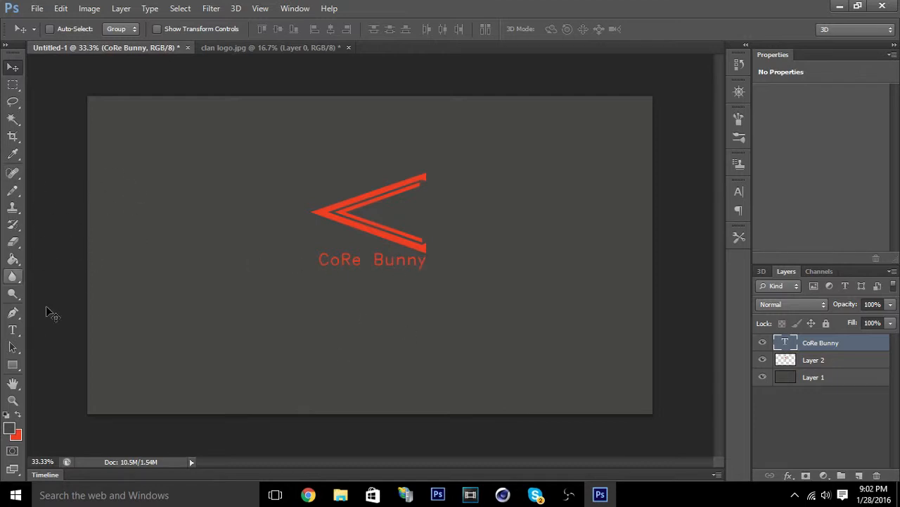
# Draw a thin rectangle of about 1008 × 12 px beneath the CoRe Bunny text and shift it slightly down and left.
pyautogui.click(13, 365)
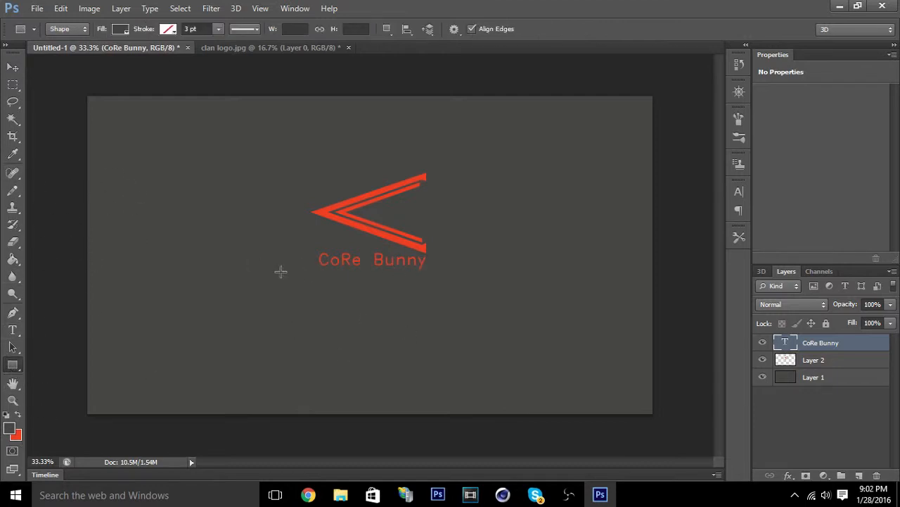
pyautogui.moveTo(262, 272); pyautogui.dragTo(484, 275)
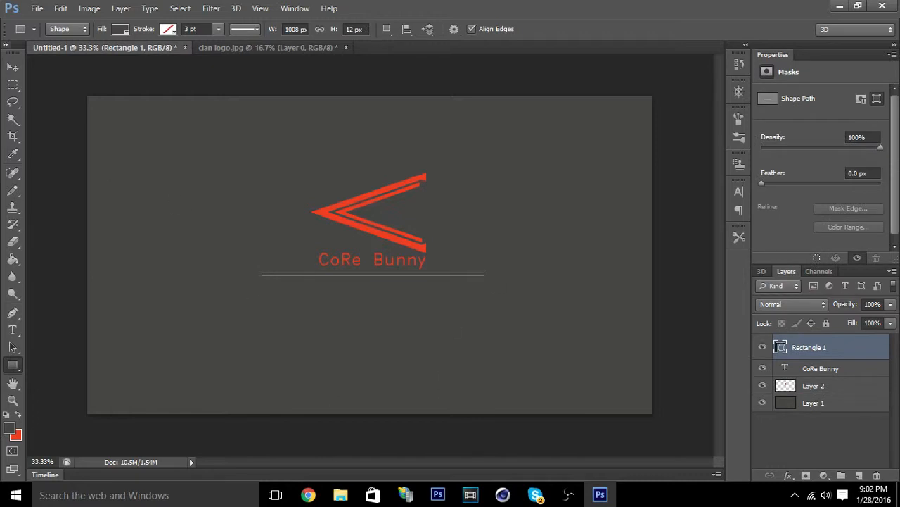
pyautogui.click(14, 68)
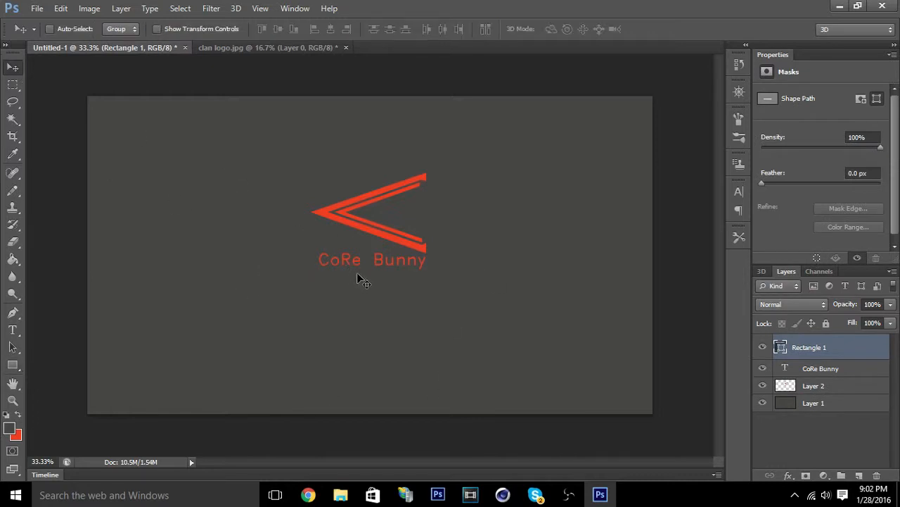
pyautogui.moveTo(357, 274); pyautogui.dragTo(355, 276)
# Swap the foreground color to red and rasterize the rectangle shape layer for the Paint Bucket.
pyautogui.click(18, 414)
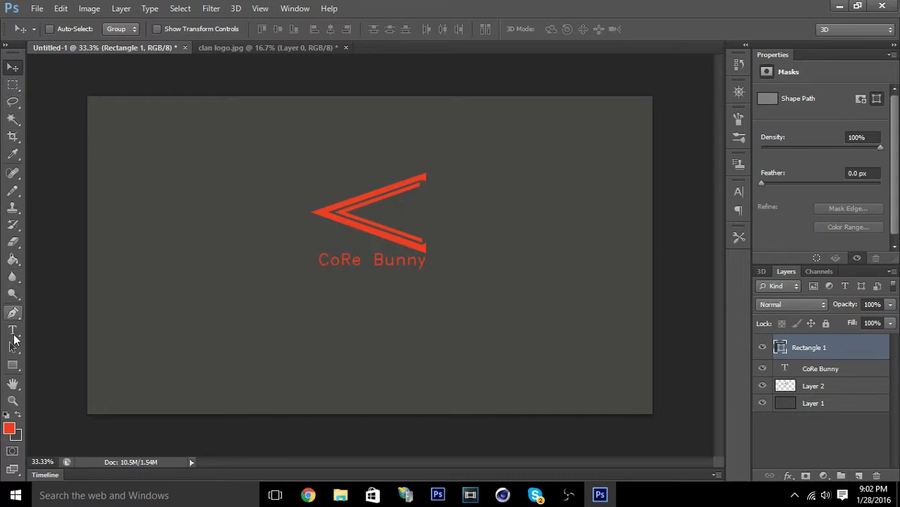
pyautogui.click(14, 261)
pyautogui.click(334, 280)
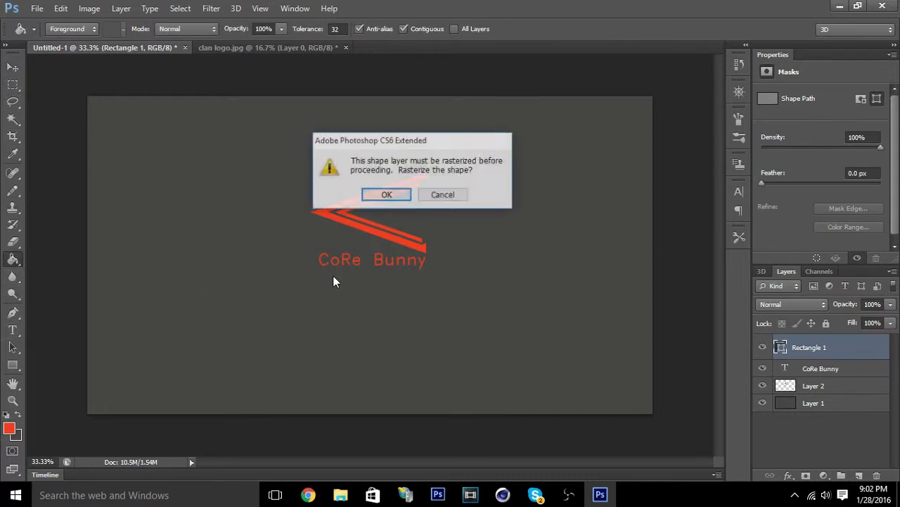
pyautogui.click(391, 196)
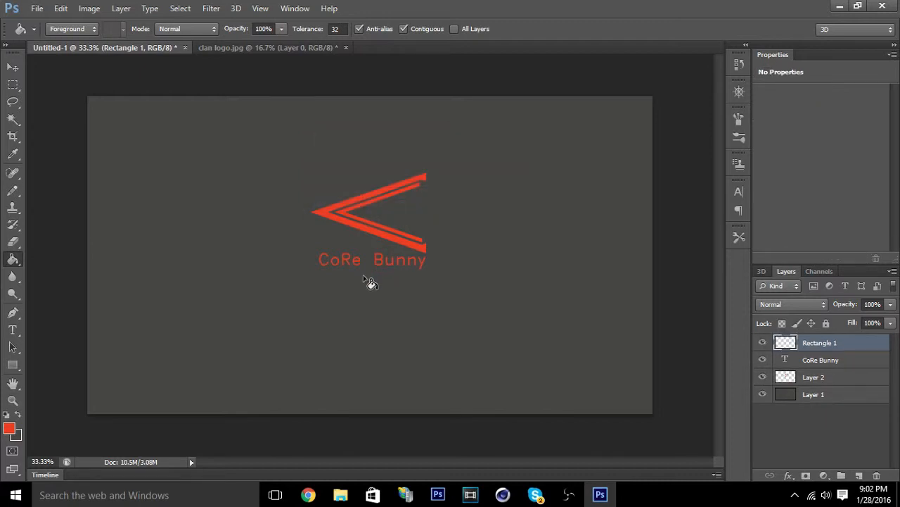
pyautogui.click(363, 277)
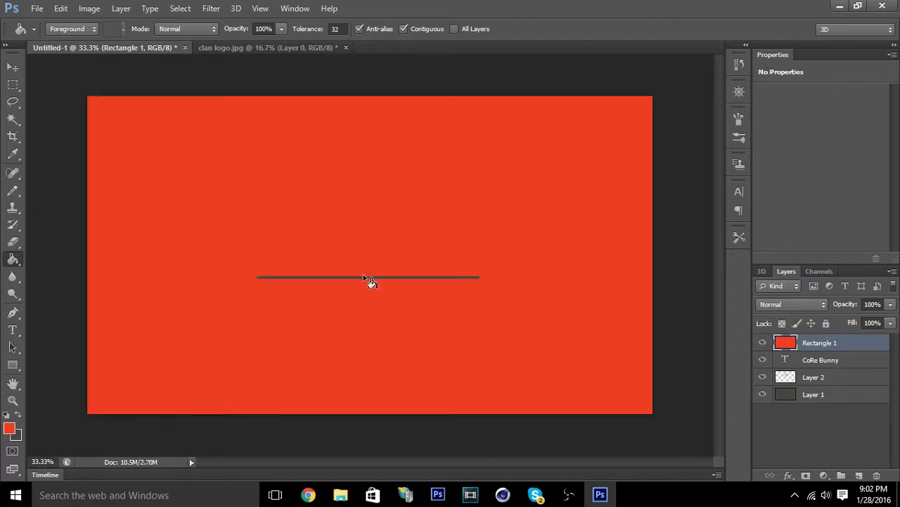
pyautogui.click(364, 278)
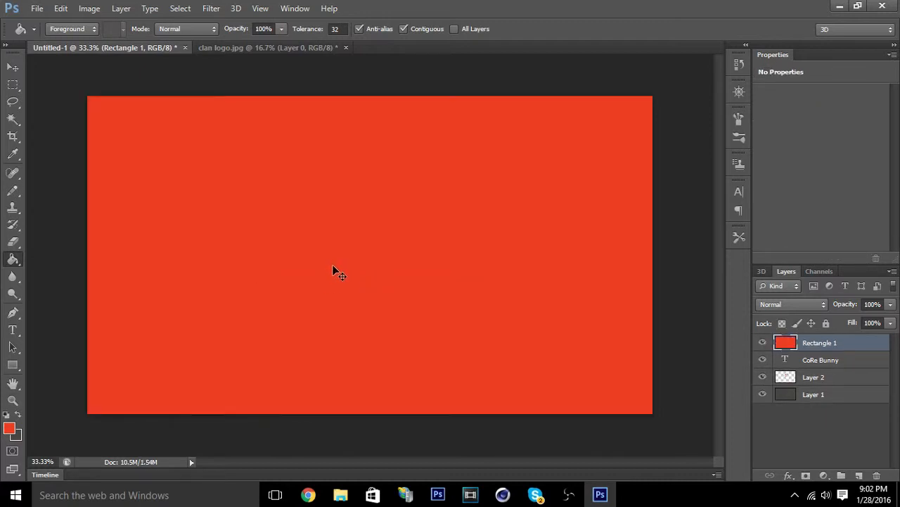
pyautogui.hotkey('ctrl', 'z')
pyautogui.click(341, 276)
pyautogui.hotkey('ctrl', 'alt', 'z')
pyautogui.hotkey('ctrl', 'alt', 'z')
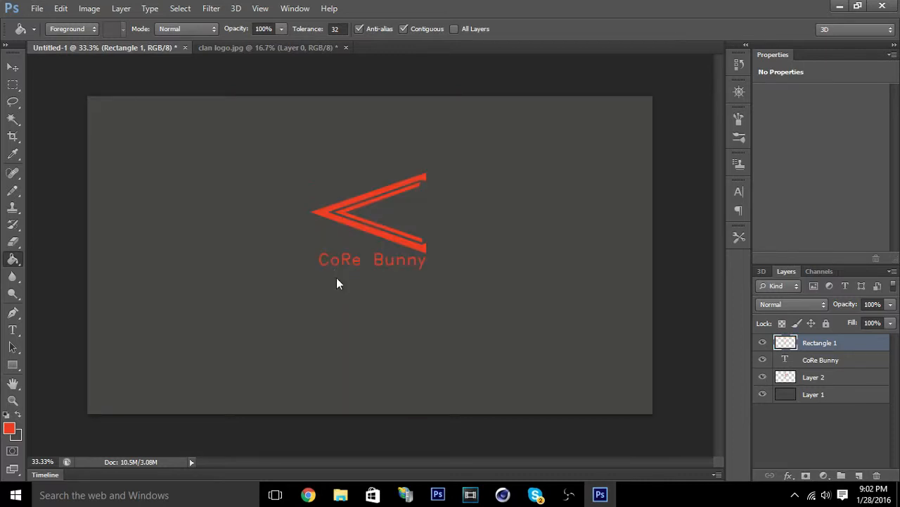
# Fill the thin rectangle with the red foreground color, and fine-tune the positions of the text and the line.
pyautogui.click(336, 277)
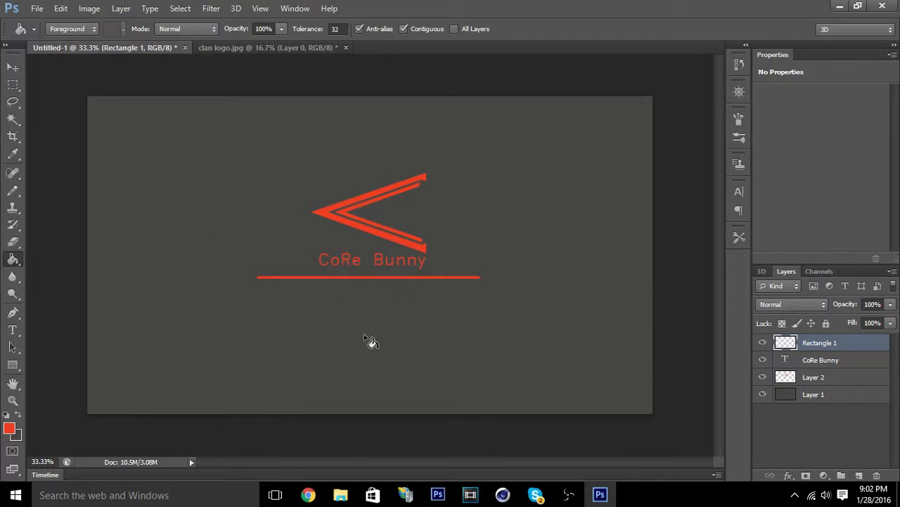
pyautogui.click(12, 67)
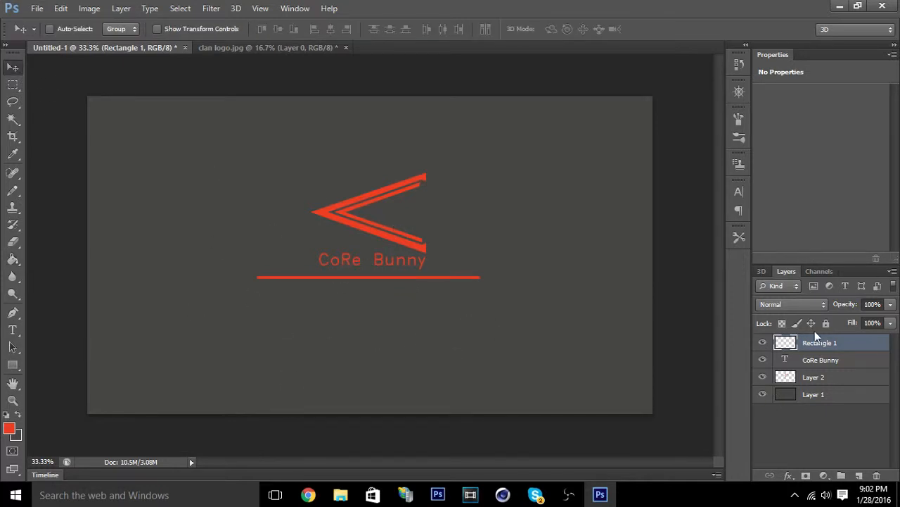
pyautogui.click(822, 360)
pyautogui.moveTo(403, 261); pyautogui.dragTo(406, 270)
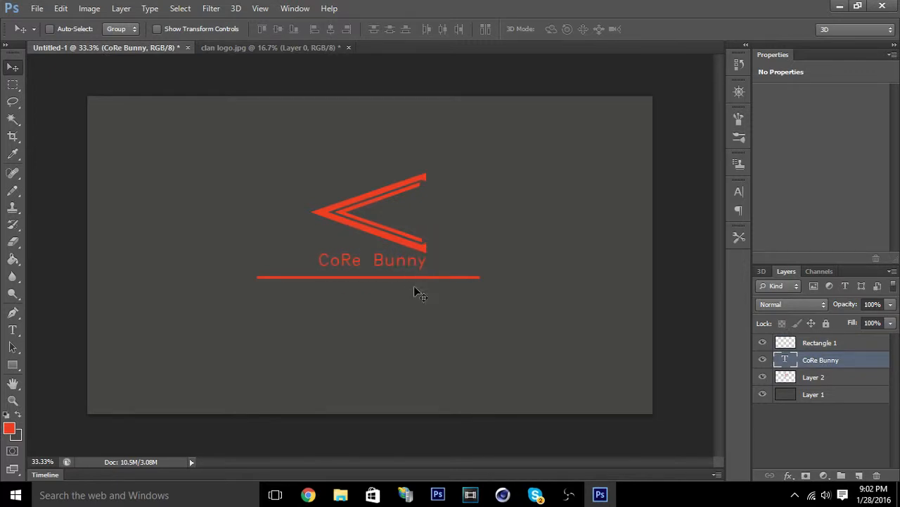
pyautogui.click(813, 344)
pyautogui.moveTo(408, 278); pyautogui.dragTo(429, 277)
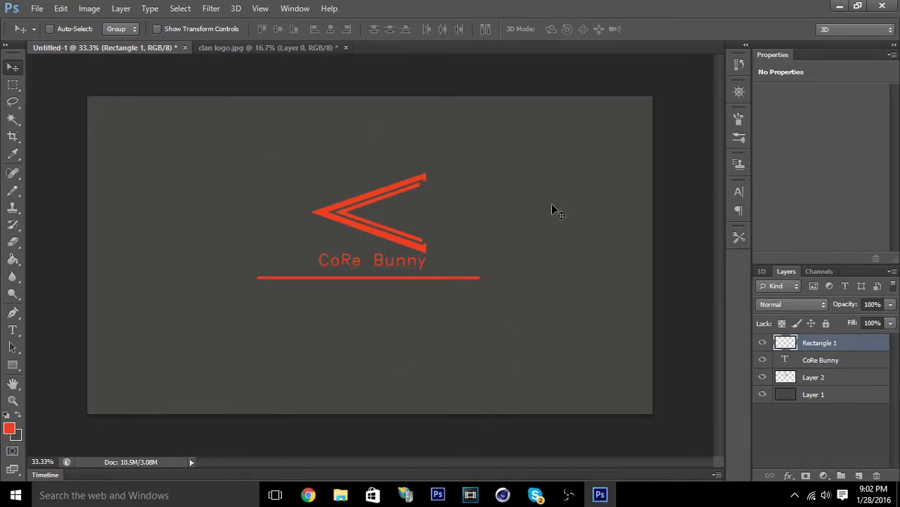
# Scale the logo to about 77% width and 73% height and re-center it above the CoRe Bunny text.
pyautogui.click(818, 377)
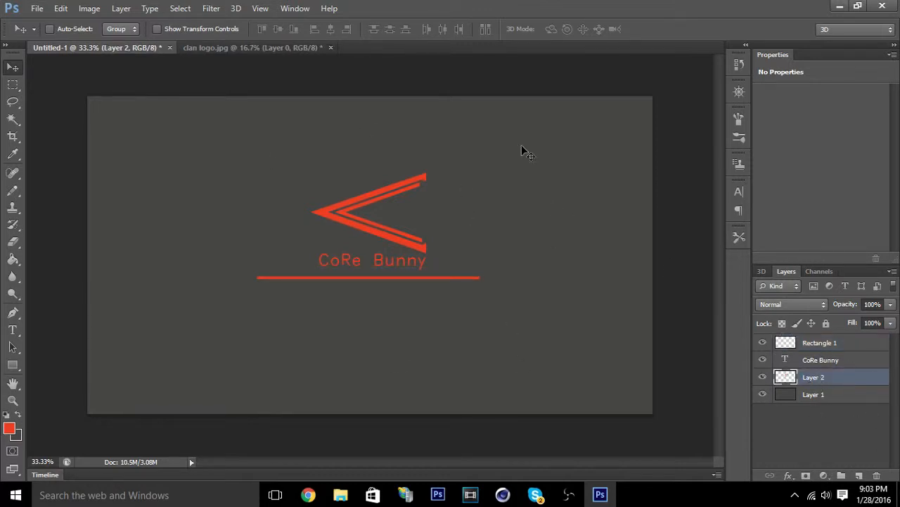
pyautogui.hotkey('ctrl', 'r')
pyautogui.hotkey('ctrl', 't')
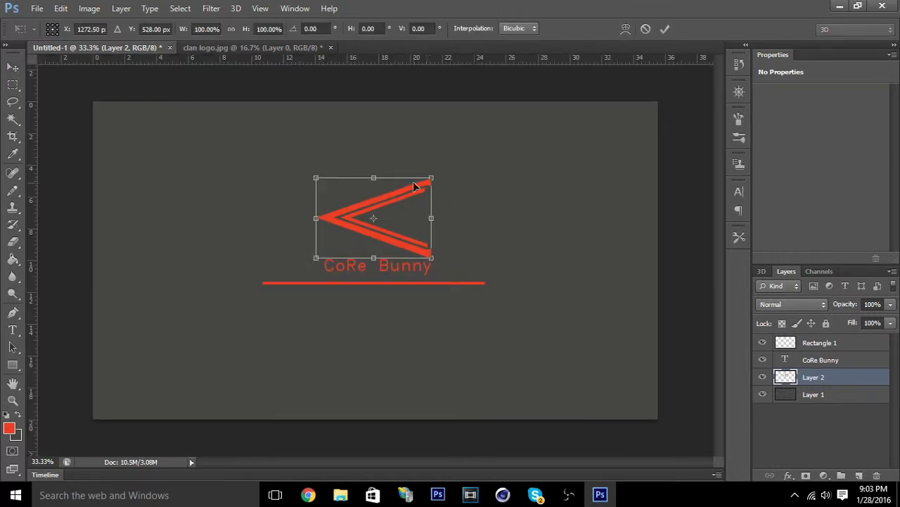
pyautogui.moveTo(431, 180); pyautogui.dragTo(404, 200)
pyautogui.click(13, 66)
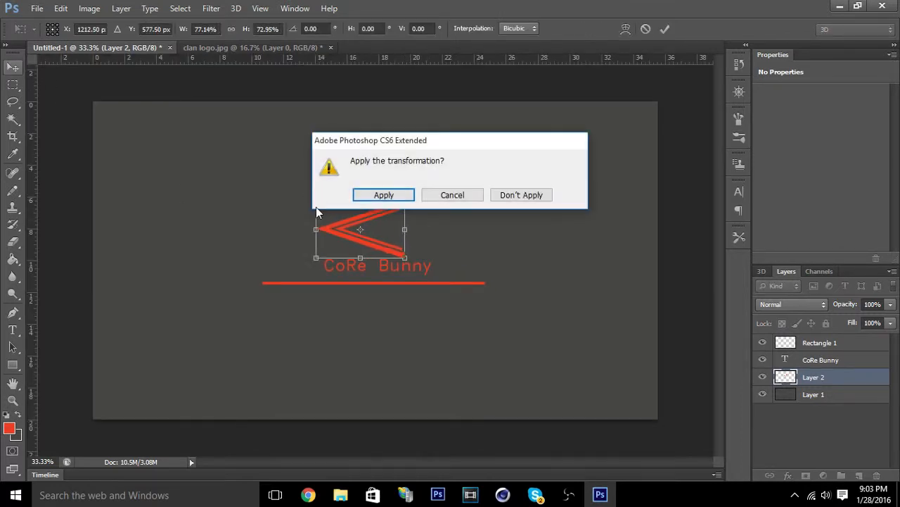
pyautogui.click(367, 193)
pyautogui.moveTo(344, 232)
pyautogui.mouseDown()
pyautogui.moveTo(370, 232)
pyautogui.moveTo(357, 232)
pyautogui.mouseUp()
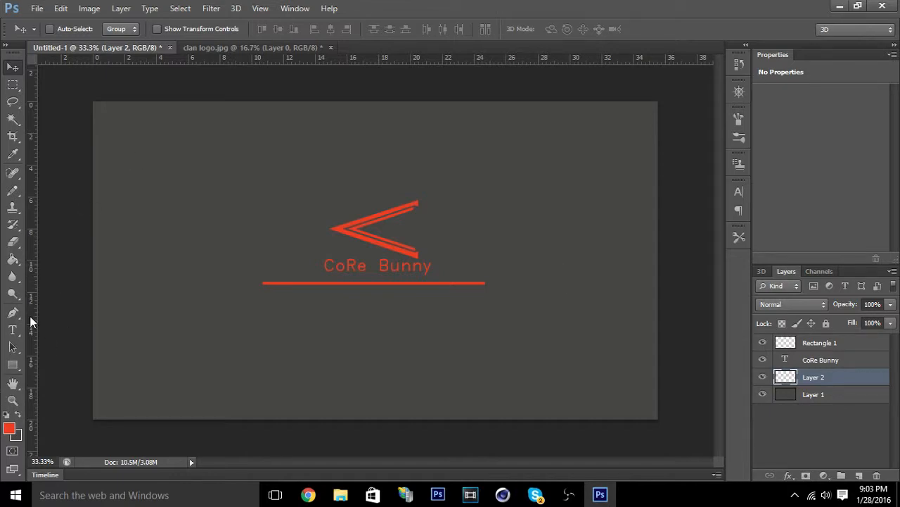
# Browse to the files (E:) drive on This PC and open twitter-1024x1024.png.
pyautogui.click(60, 8)
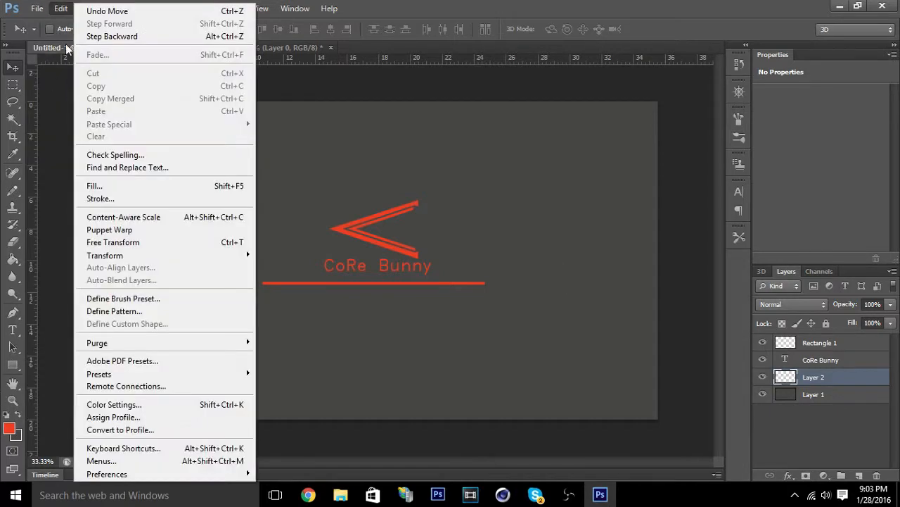
pyautogui.click(44, 33)
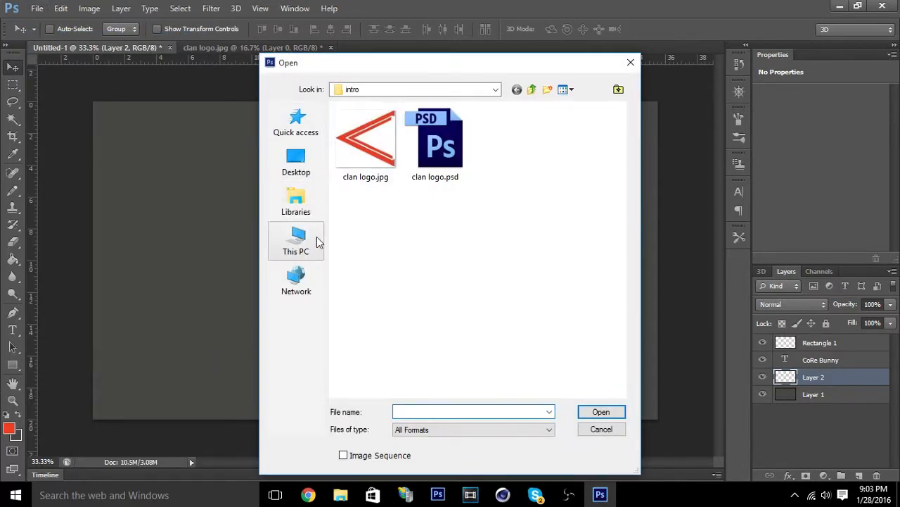
pyautogui.click(316, 241)
pyautogui.scroll(-3, 418, 309)
pyautogui.click(413, 373)
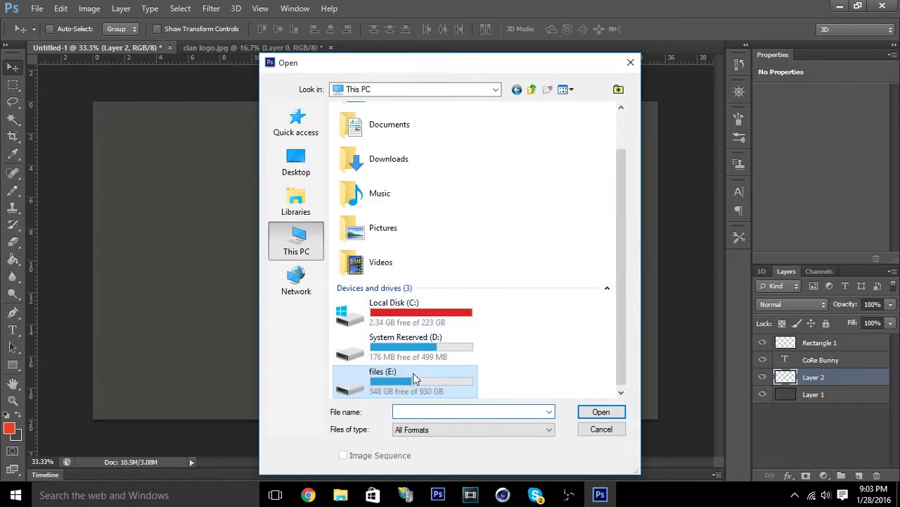
pyautogui.moveTo(404, 64); pyautogui.dragTo(899, 194)
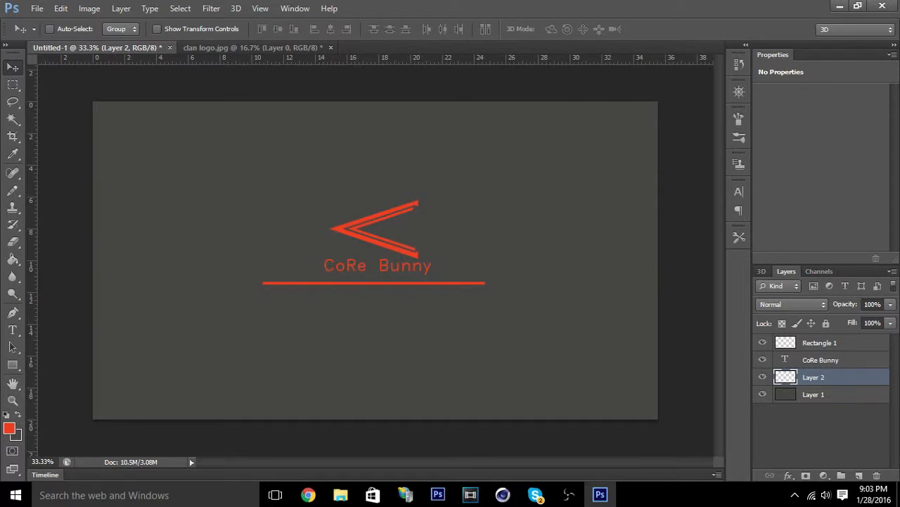
pyautogui.hotkey('alt', 'Tab')
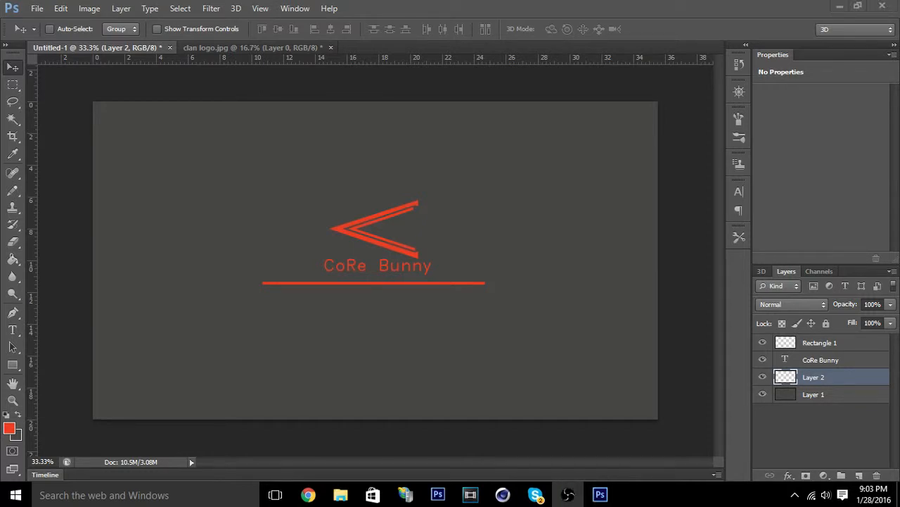
pyautogui.hotkey('alt', 'Tab')
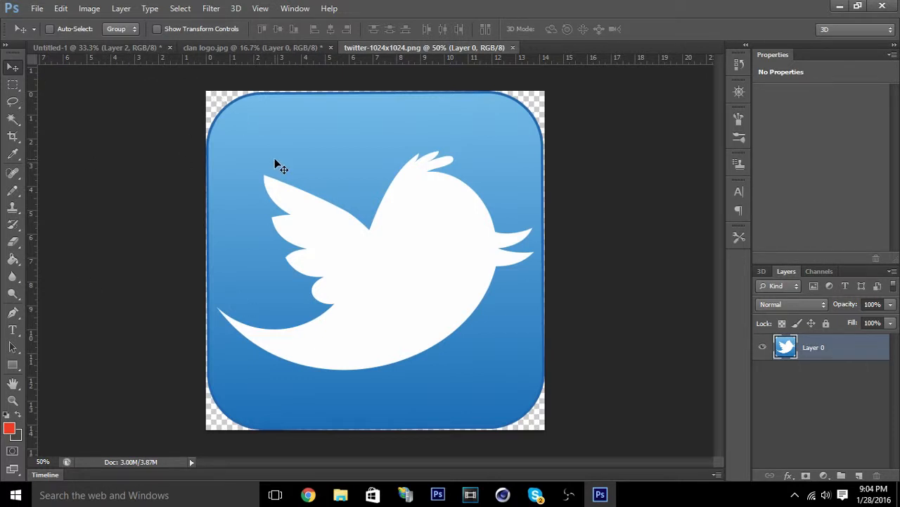
# Scale the Twitter icon proportionally to about 8.8% with Free Transform and apply it.
pyautogui.hotkey('ctrl', 't')
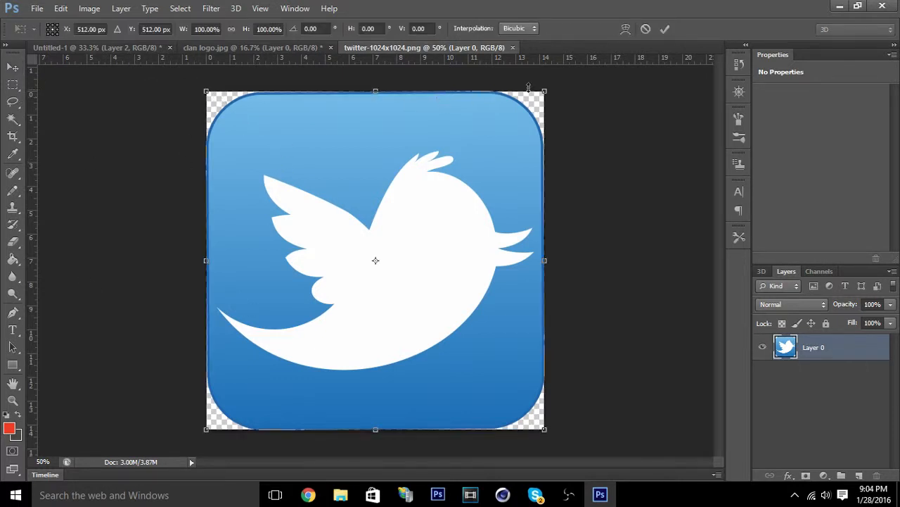
pyautogui.moveTo(546, 93); pyautogui.dragTo(237, 399)
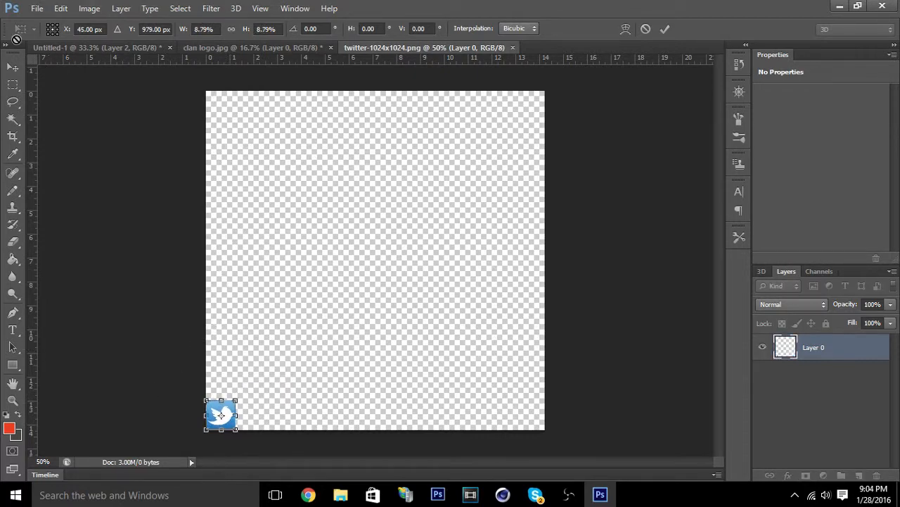
pyautogui.click(4, 69)
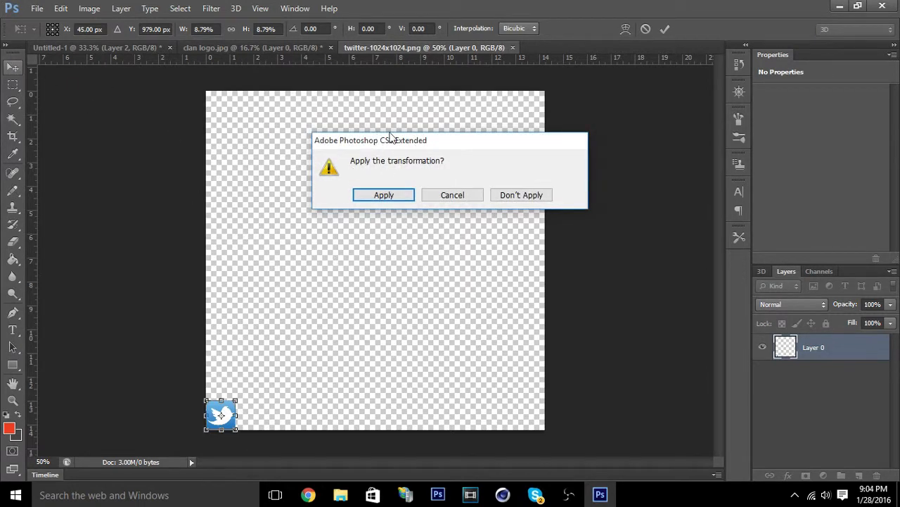
pyautogui.click(379, 196)
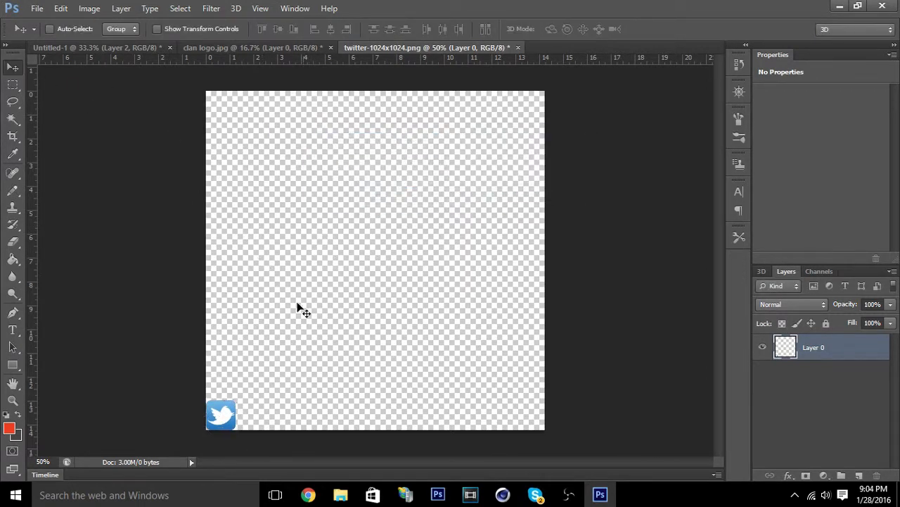
# Move the Twitter icon into Untitled-1 below the left end of the red line and scale it to about 86.7%.
pyautogui.moveTo(217, 420); pyautogui.dragTo(282, 306)
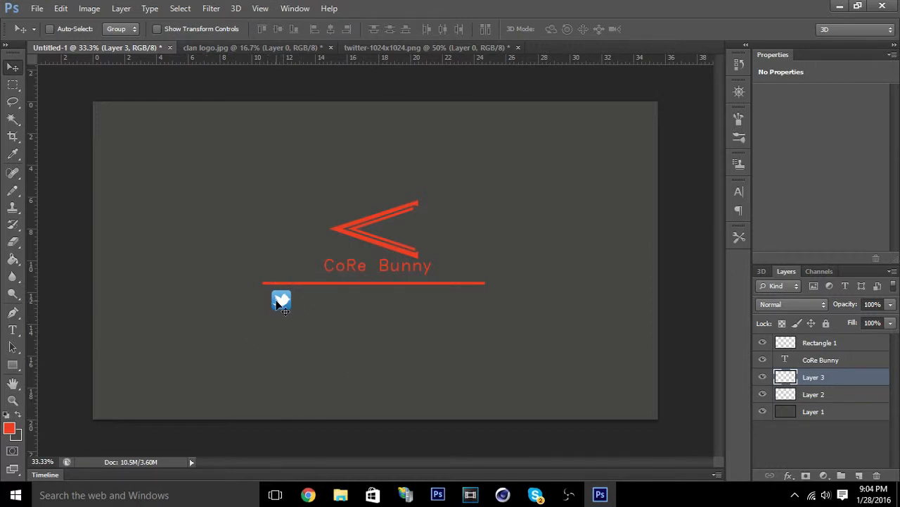
pyautogui.hotkey('ctrl', 't')
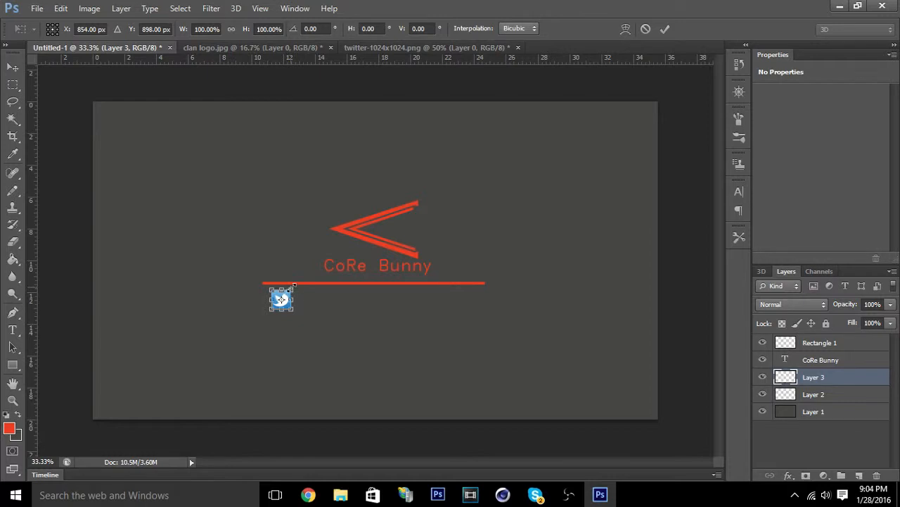
pyautogui.moveTo(293, 285); pyautogui.dragTo(291, 290)
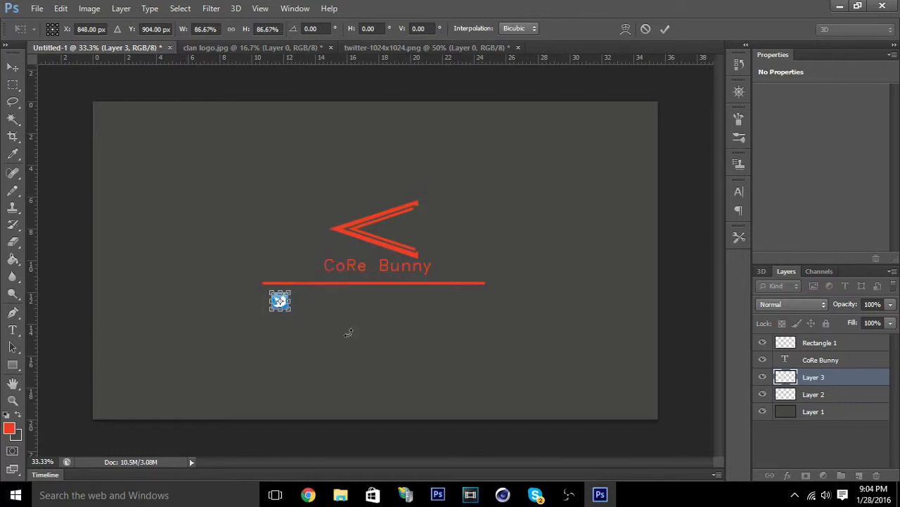
pyautogui.click(12, 67)
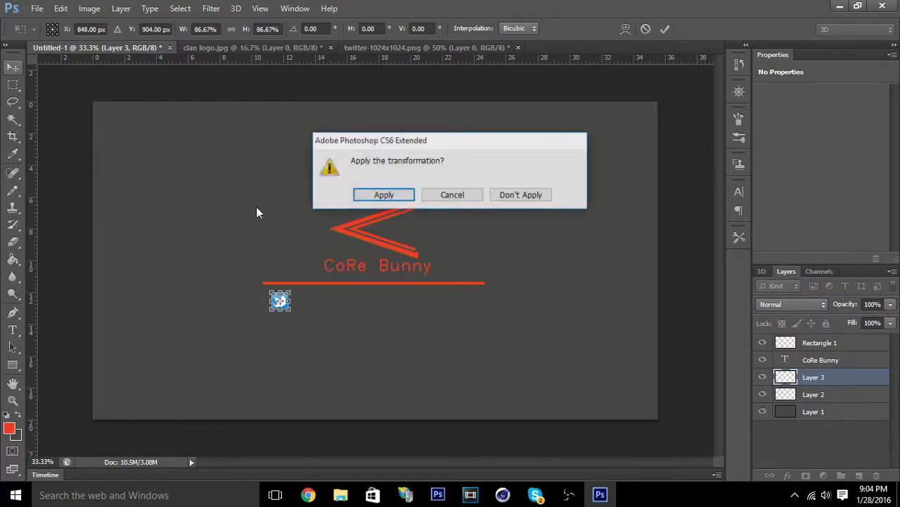
pyautogui.click(384, 197)
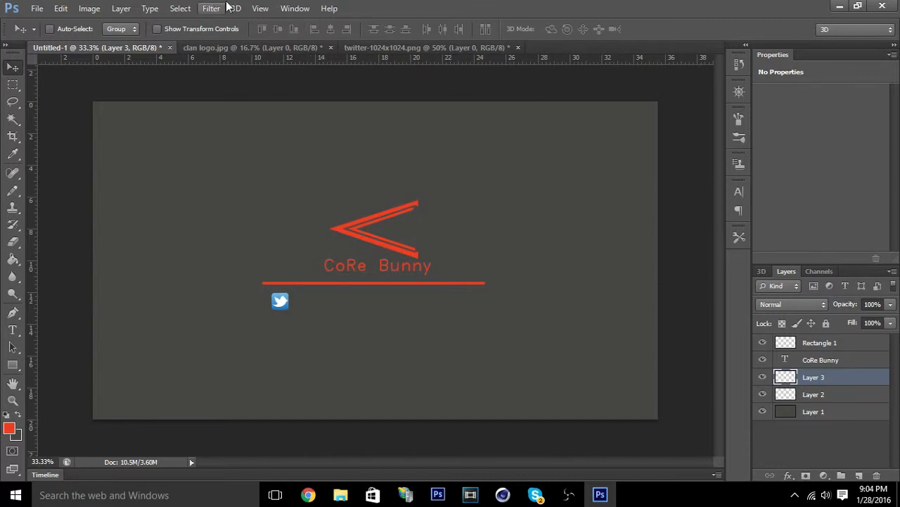
# Fill all the blue background areas of the Twitter icon with the red foreground color using the Paint Bucket.
pyautogui.click(295, 8)
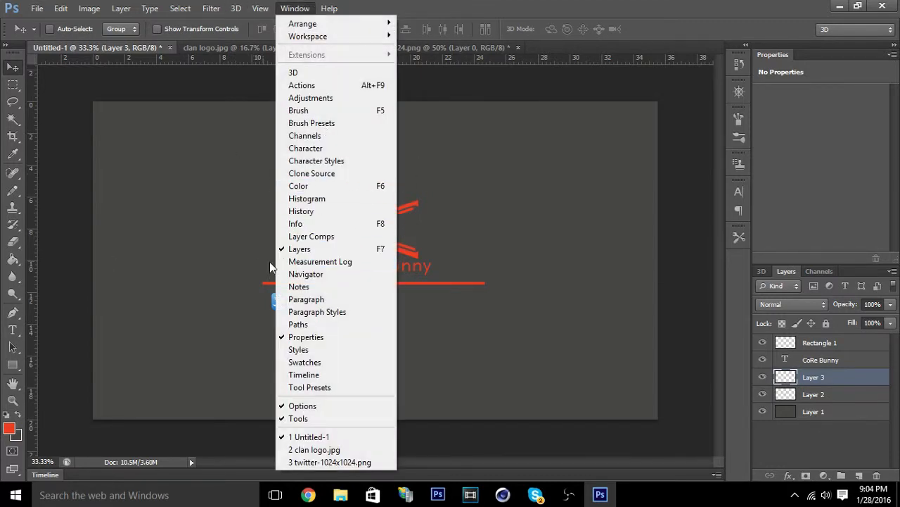
pyautogui.click(309, 274)
pyautogui.moveTo(665, 158); pyautogui.dragTo(677, 158)
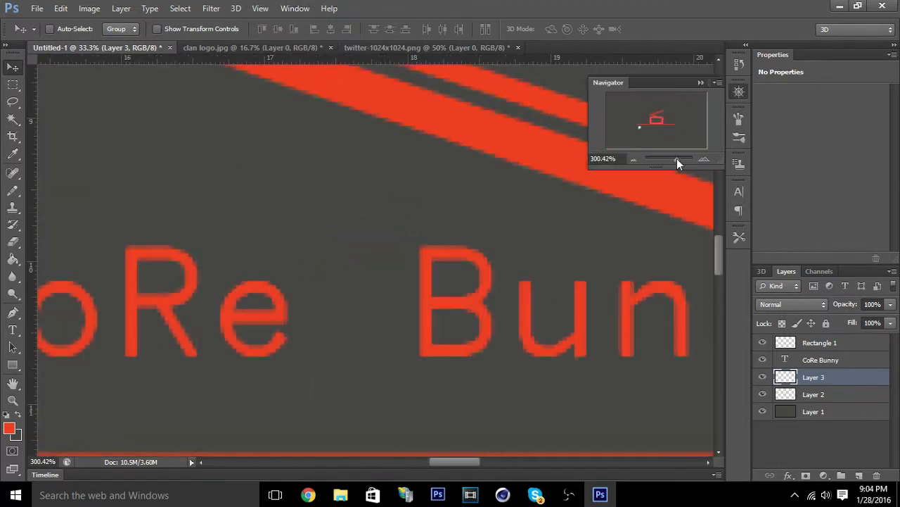
pyautogui.moveTo(664, 124); pyautogui.dragTo(643, 127)
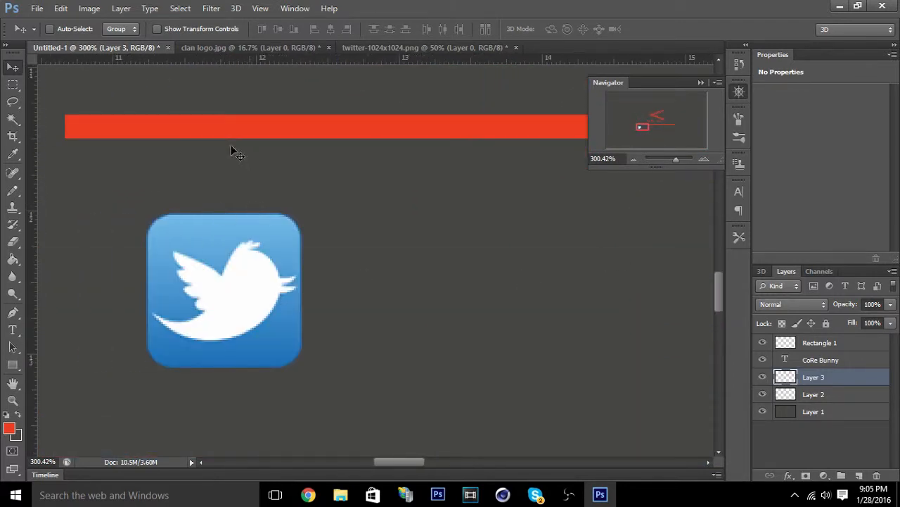
pyautogui.click(10, 431)
pyautogui.click(598, 316)
pyautogui.click(14, 264)
pyautogui.click(178, 223)
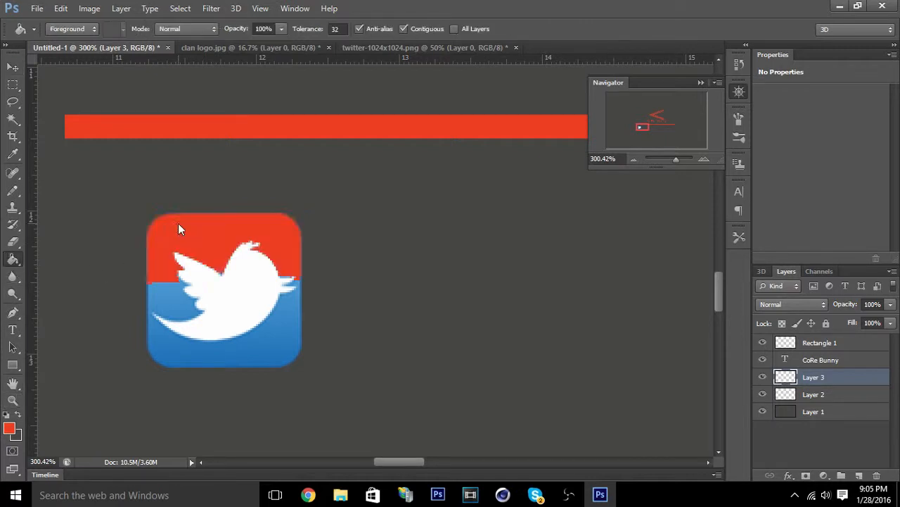
pyautogui.click(161, 301)
pyautogui.click(169, 360)
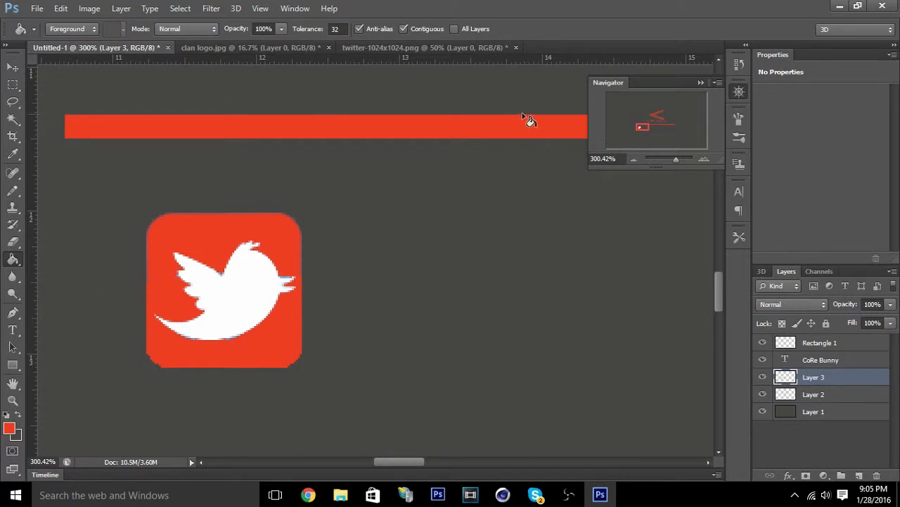
# Move the Twitter icon up so it sits directly under the left end of the red line.
pyautogui.moveTo(673, 159); pyautogui.dragTo(667, 160)
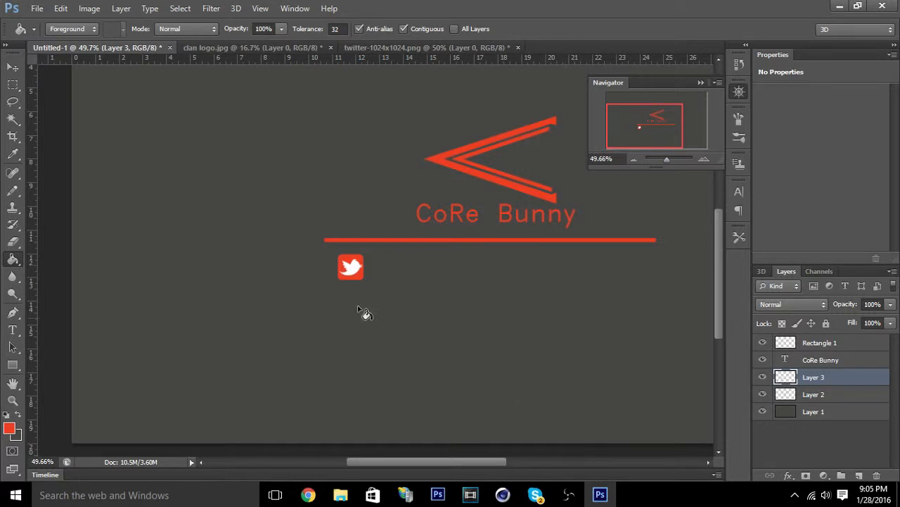
pyautogui.click(13, 67)
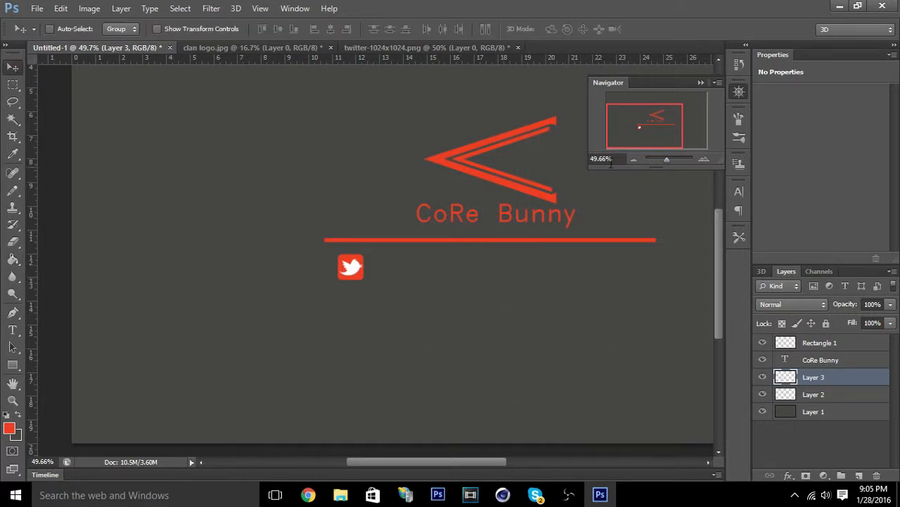
pyautogui.moveTo(624, 126); pyautogui.dragTo(634, 121)
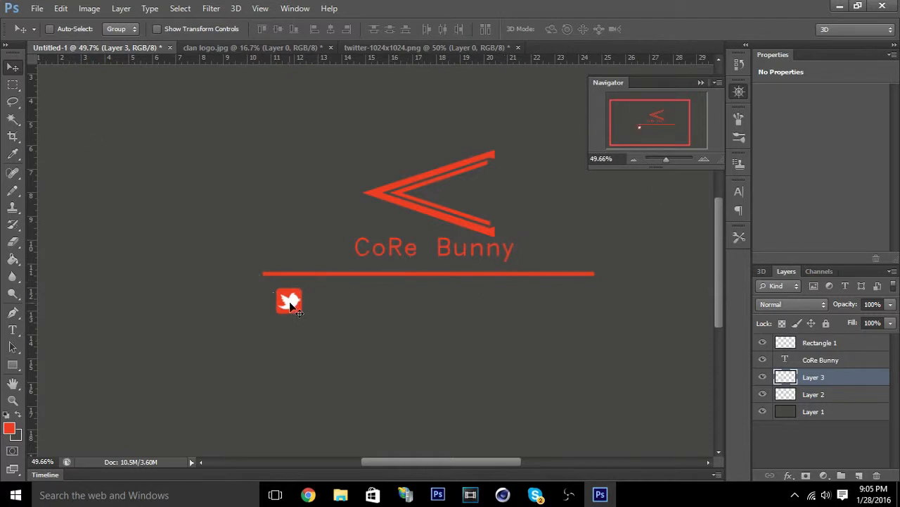
pyautogui.moveTo(292, 310); pyautogui.dragTo(286, 289)
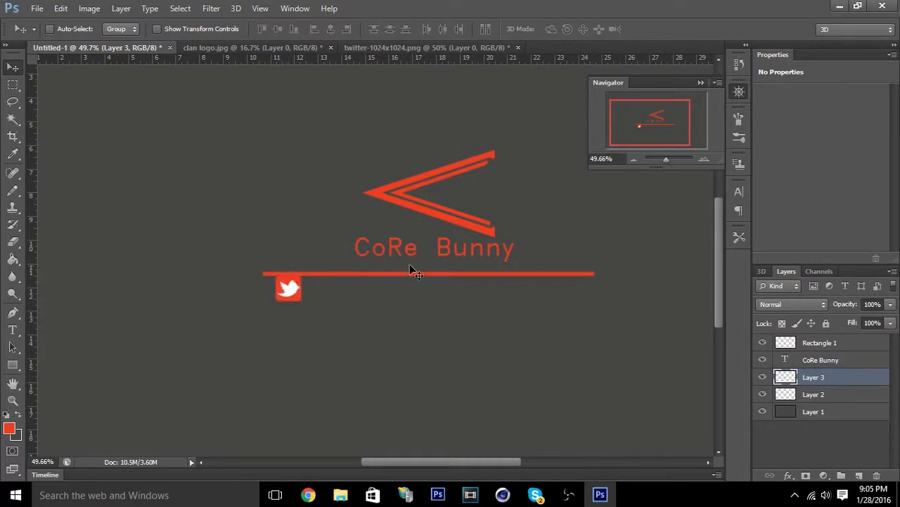
# Raise the red line on the Rectangle 1 layer slightly to just below the CoRe Bunny text.
pyautogui.click(828, 360)
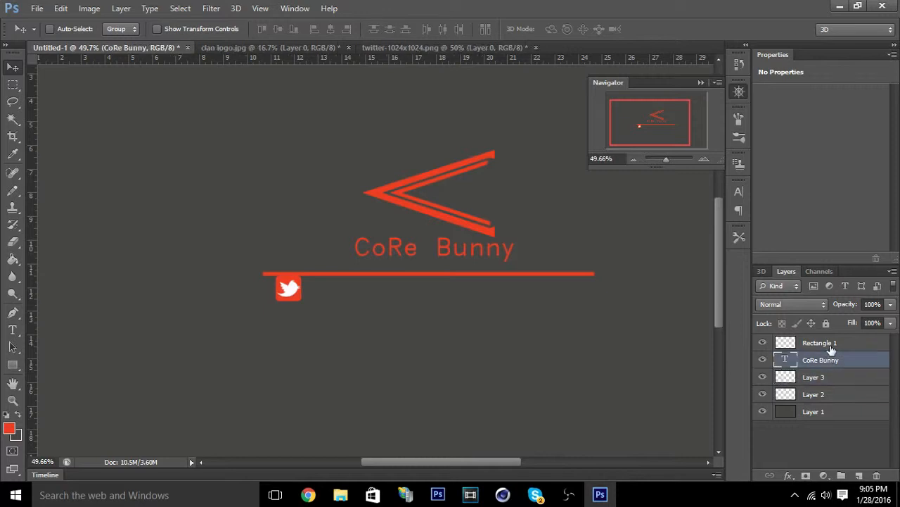
pyautogui.click(828, 344)
pyautogui.moveTo(520, 274); pyautogui.dragTo(522, 266)
# Scale the CoRe Bunny text to about 84% and reposition it just above the red line.
pyautogui.click(823, 361)
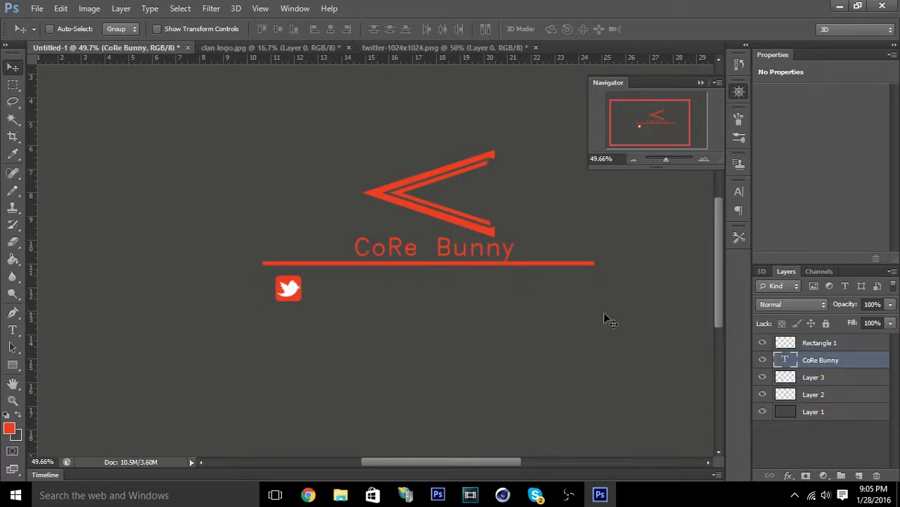
pyautogui.hotkey('ctrl', 't')
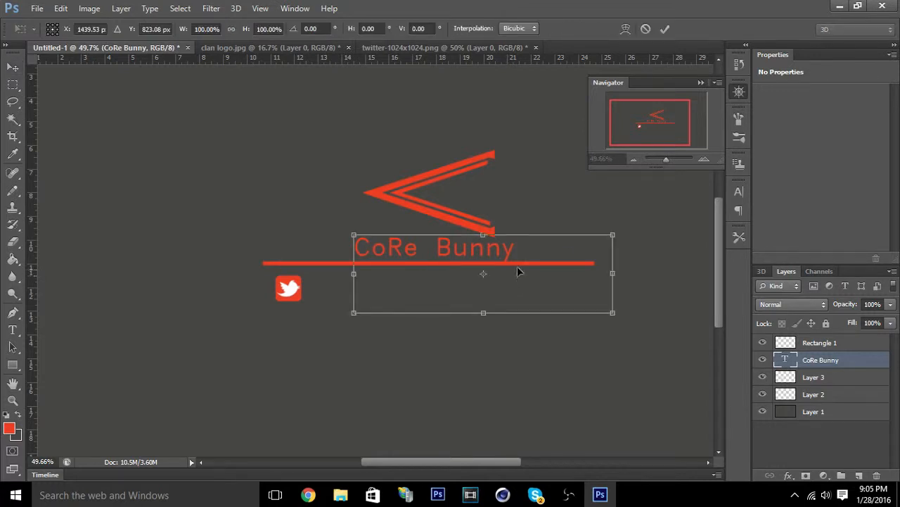
pyautogui.moveTo(614, 236); pyautogui.dragTo(572, 247)
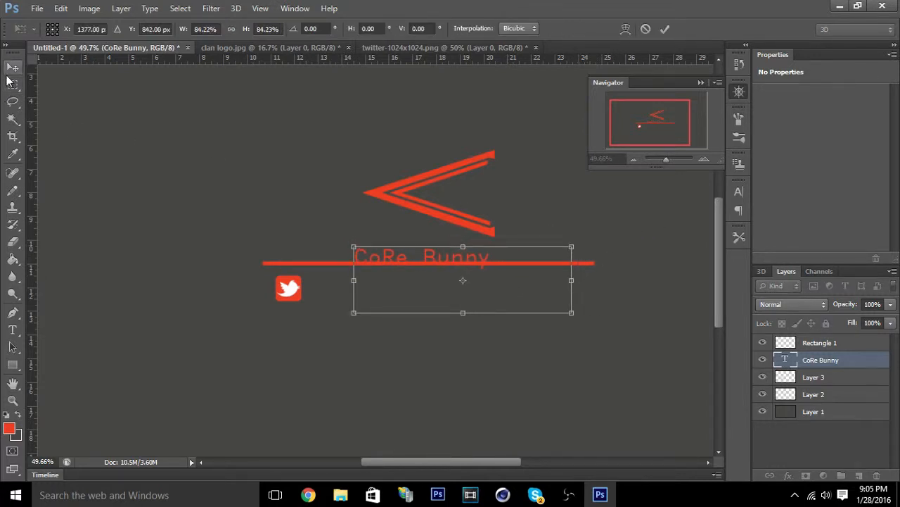
pyautogui.click(13, 67)
pyautogui.click(366, 196)
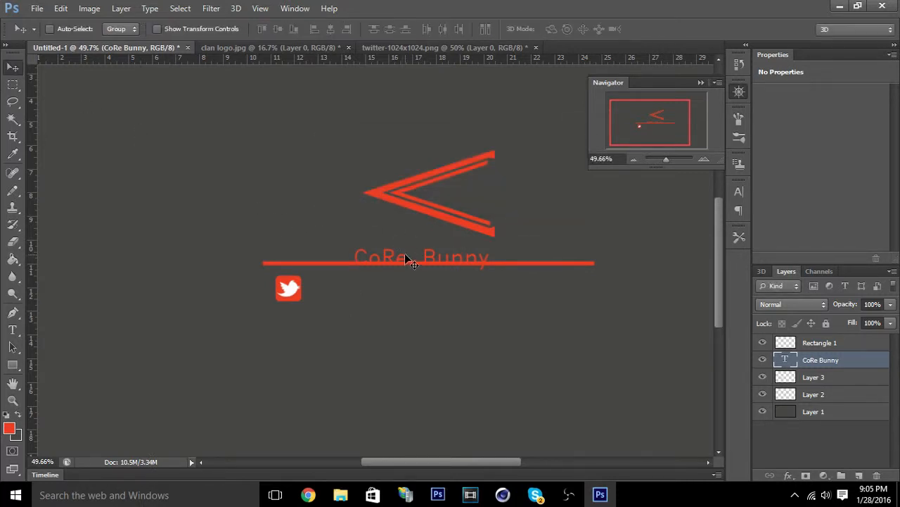
pyautogui.moveTo(404, 254); pyautogui.dragTo(407, 254)
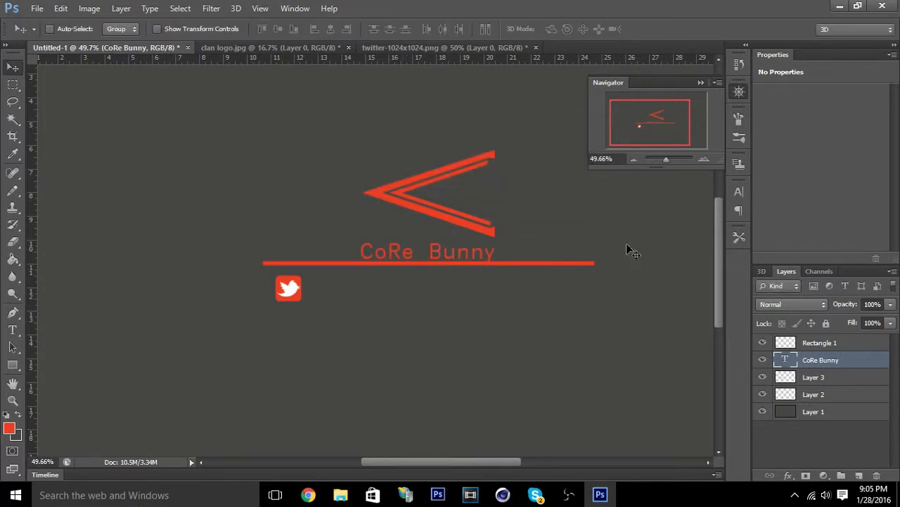
pyautogui.click(858, 349)
pyautogui.click(809, 380)
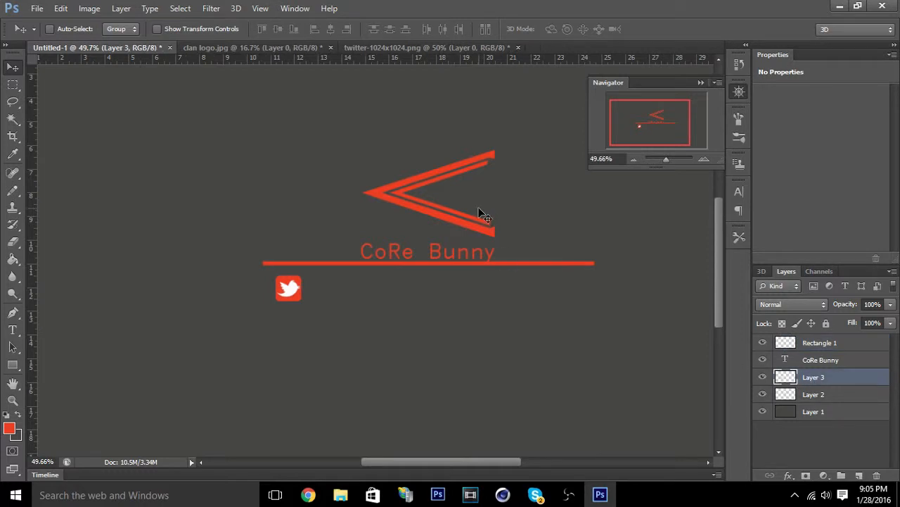
pyautogui.hotkey('ctrl', 't')
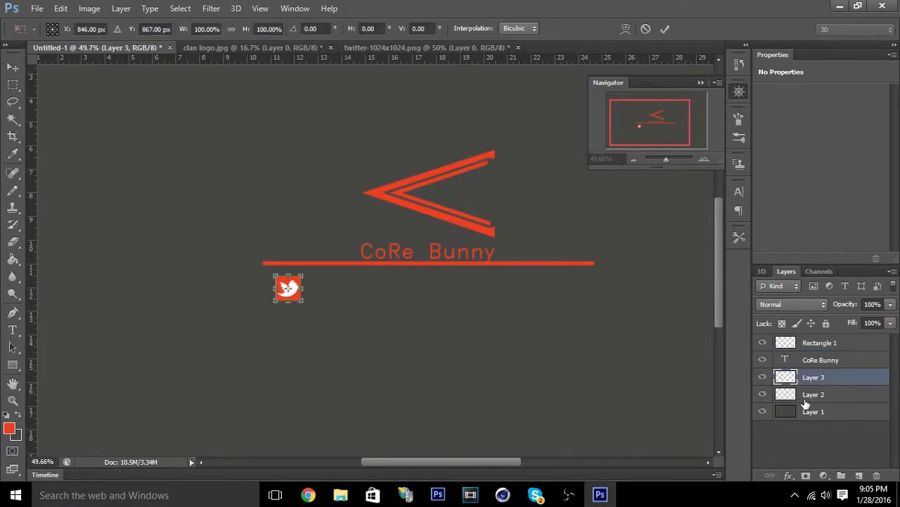
pyautogui.click(665, 29)
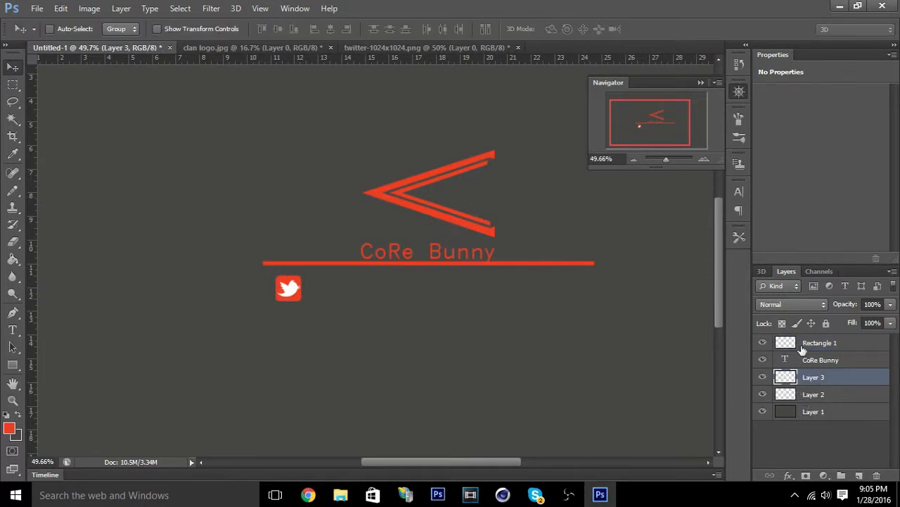
# Scale the clan logo to about 79% and realign it and the CoRe Bunny text closely above the red line.
pyautogui.click(836, 397)
pyautogui.hotkey('ctrl', 't')
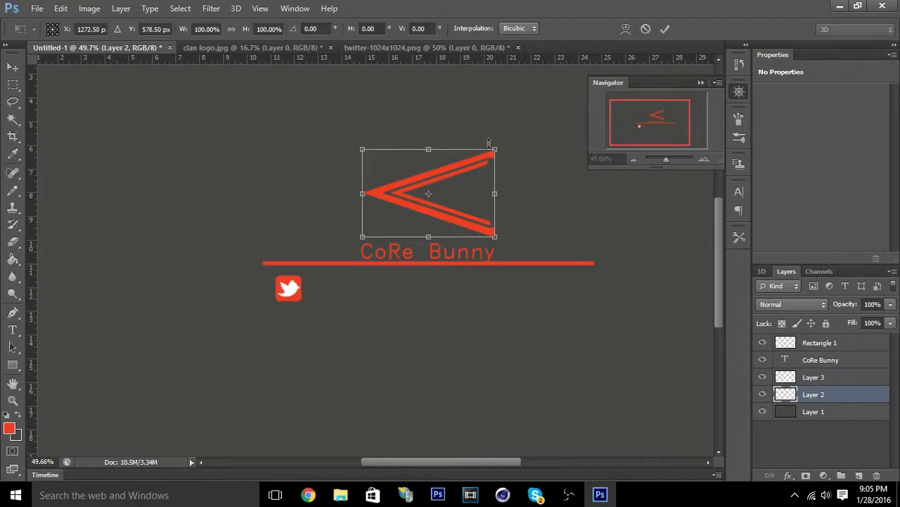
pyautogui.moveTo(489, 144); pyautogui.dragTo(466, 169)
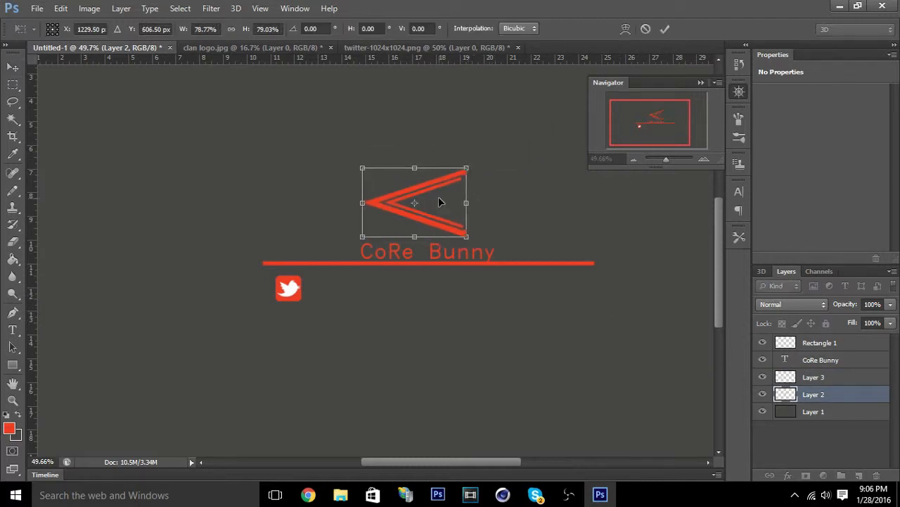
pyautogui.moveTo(439, 202); pyautogui.dragTo(445, 212)
pyautogui.click(12, 67)
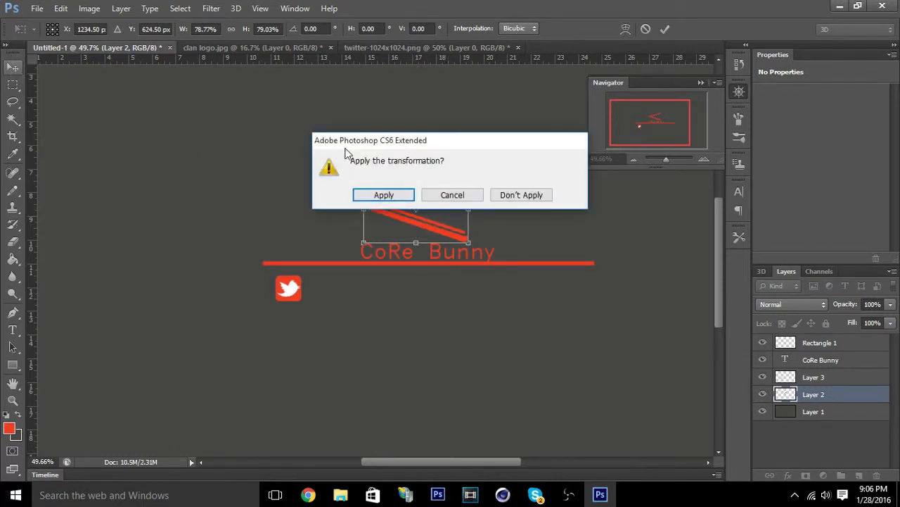
pyautogui.click(405, 194)
pyautogui.click(828, 363)
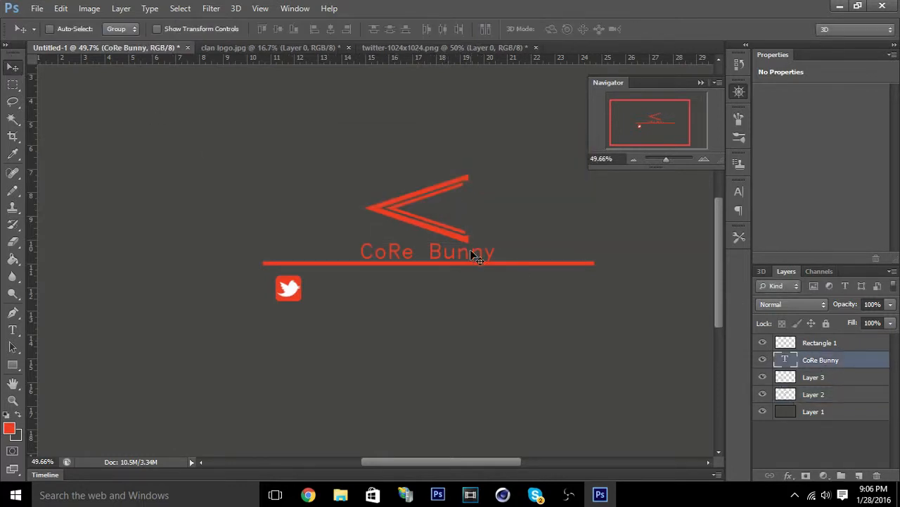
pyautogui.moveTo(457, 257); pyautogui.dragTo(451, 260)
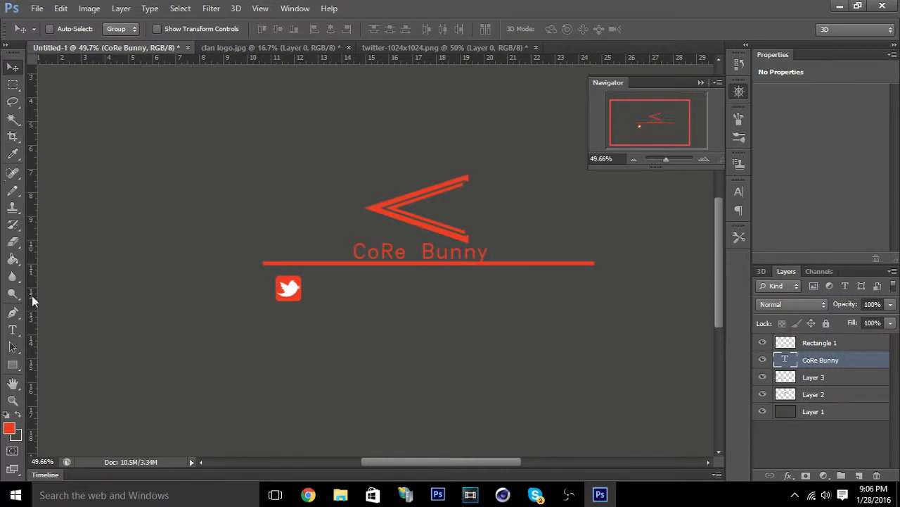
# Create a text box to the right of the Twitter icon and set its font size to 48 pt.
pyautogui.click(12, 329)
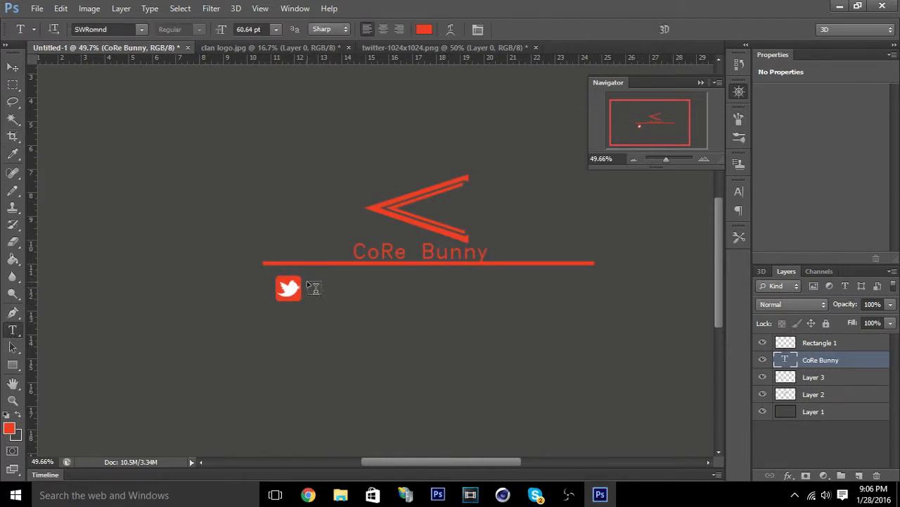
pyautogui.moveTo(308, 282); pyautogui.dragTo(400, 300)
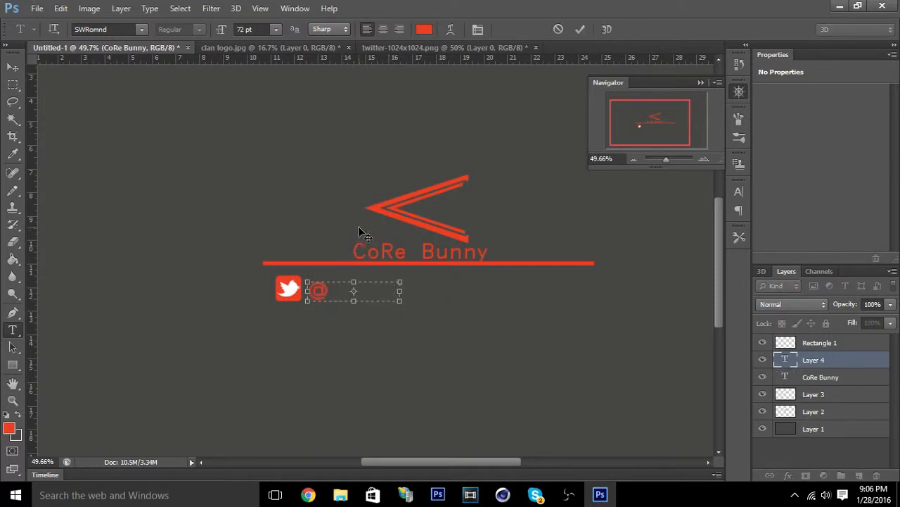
pyautogui.click(276, 28)
pyautogui.click(270, 164)
pyautogui.click(276, 29)
pyautogui.click(284, 224)
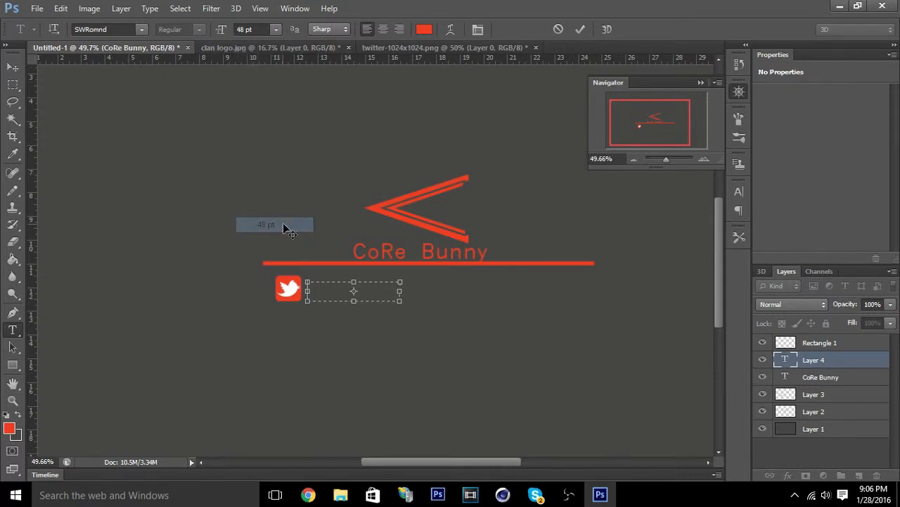
pyautogui.write('@')
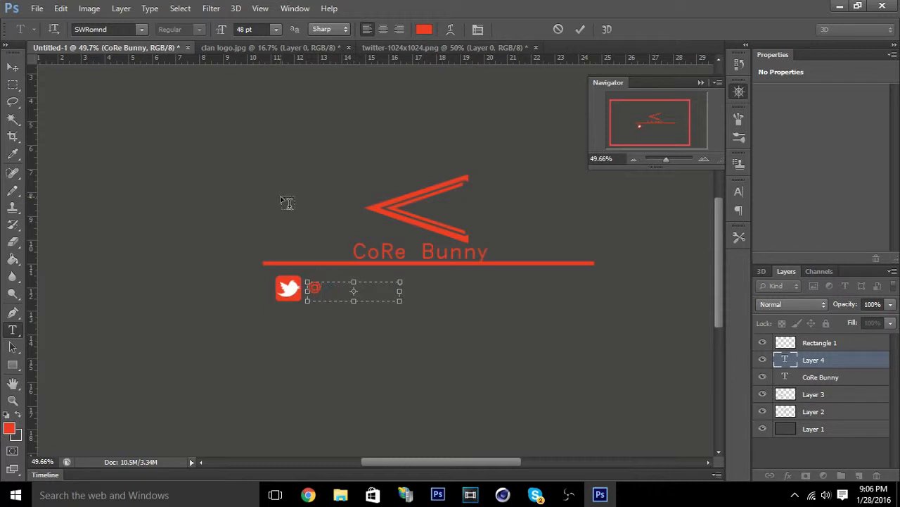
pyautogui.write('CoReB')
pyautogui.moveTo(405, 290); pyautogui.dragTo(439, 290)
pyautogui.press('BackSpace')
pyautogui.press('BackSpace')
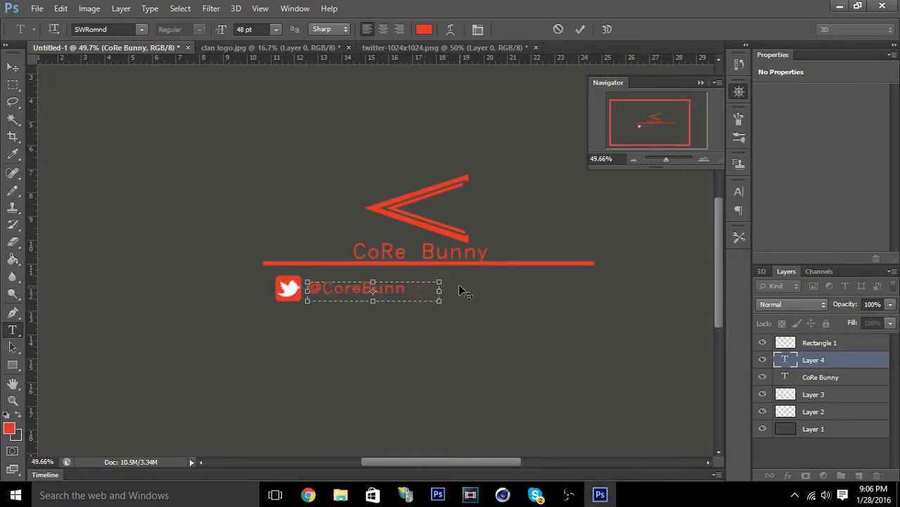
pyautogui.write('y')
pyautogui.write('y')
pyautogui.click(363, 290)
pyautogui.write('_')
pyautogui.write('R')
pyautogui.press('Delete')
pyautogui.click(12, 68)
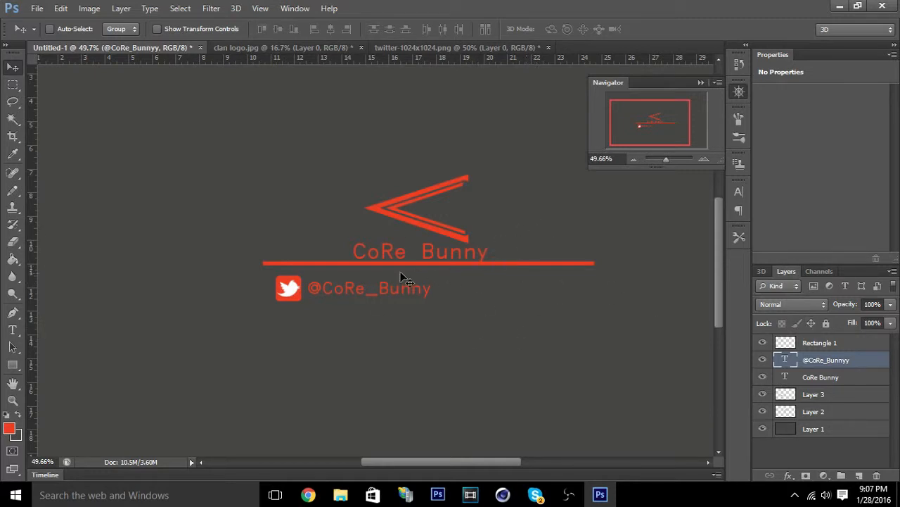
# Move the handle text beneath the right half of the red line and bring the Twitter icon on Layer 3 near it.
pyautogui.moveTo(370, 300); pyautogui.dragTo(490, 294)
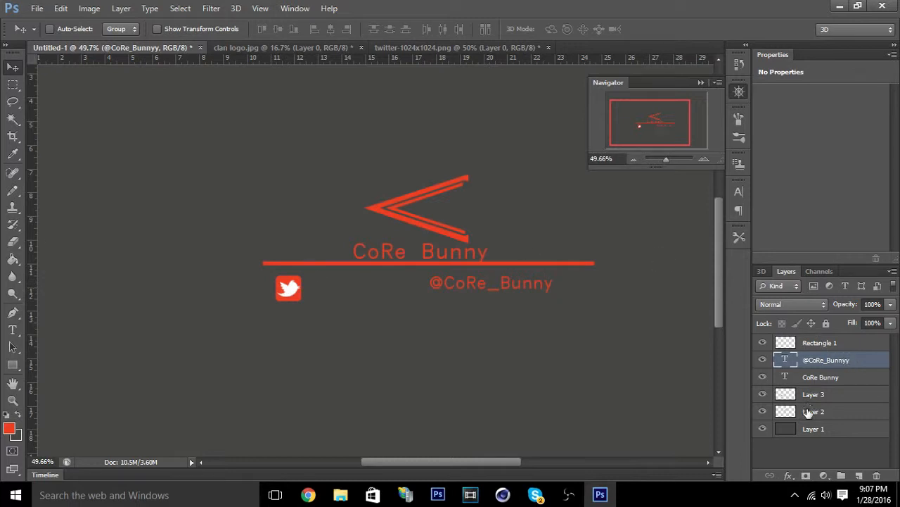
pyautogui.click(802, 380)
pyautogui.click(813, 392)
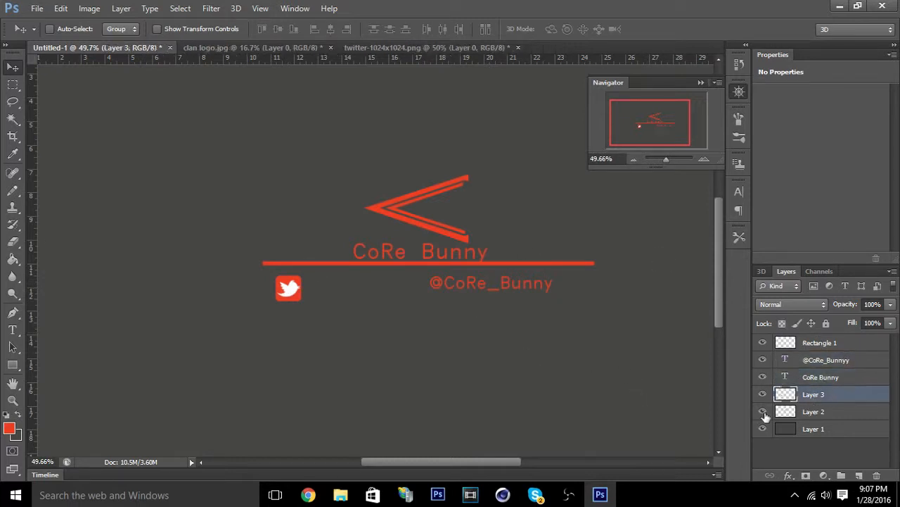
pyautogui.moveTo(308, 303); pyautogui.dragTo(401, 287)
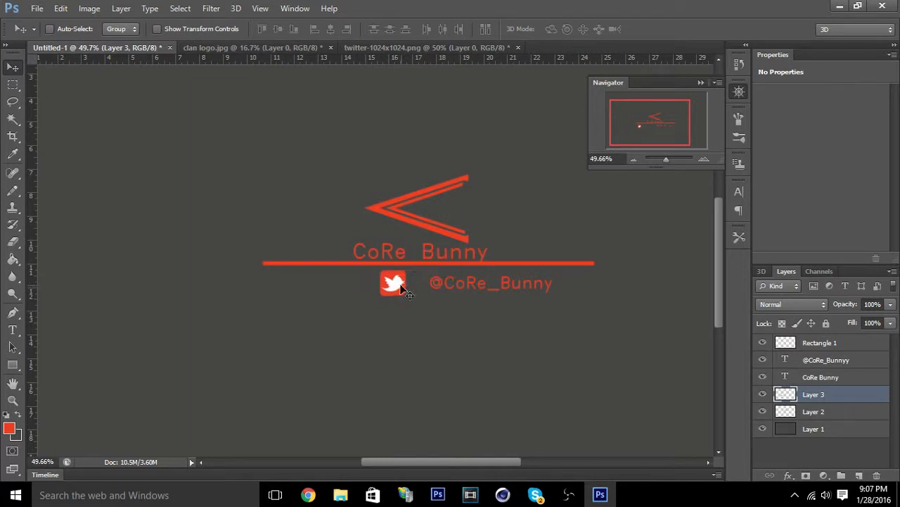
# Shift the handle text and Twitter icon left so they sit side by side, with a small gap, centered under CoRe Bunny.
pyautogui.click(816, 366)
pyautogui.moveTo(458, 281); pyautogui.dragTo(351, 284)
pyautogui.click(805, 395)
pyautogui.click(806, 361)
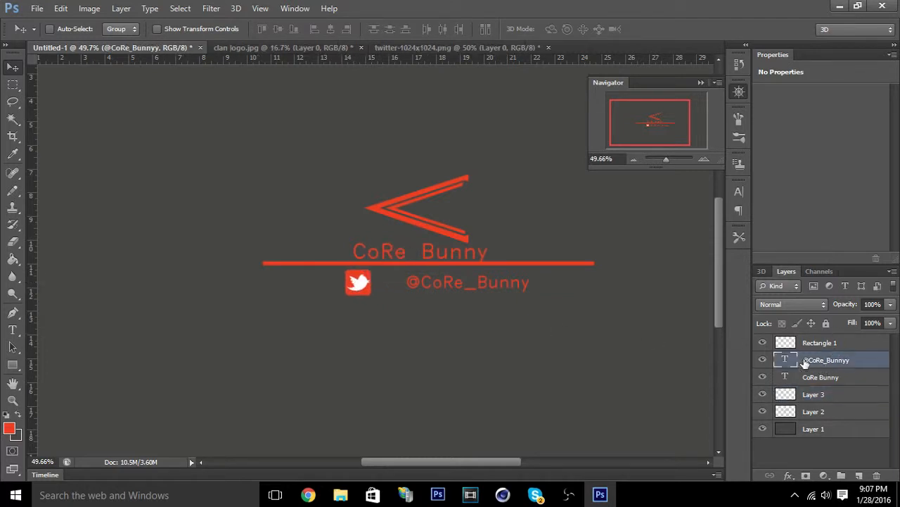
pyautogui.moveTo(482, 284); pyautogui.dragTo(449, 284)
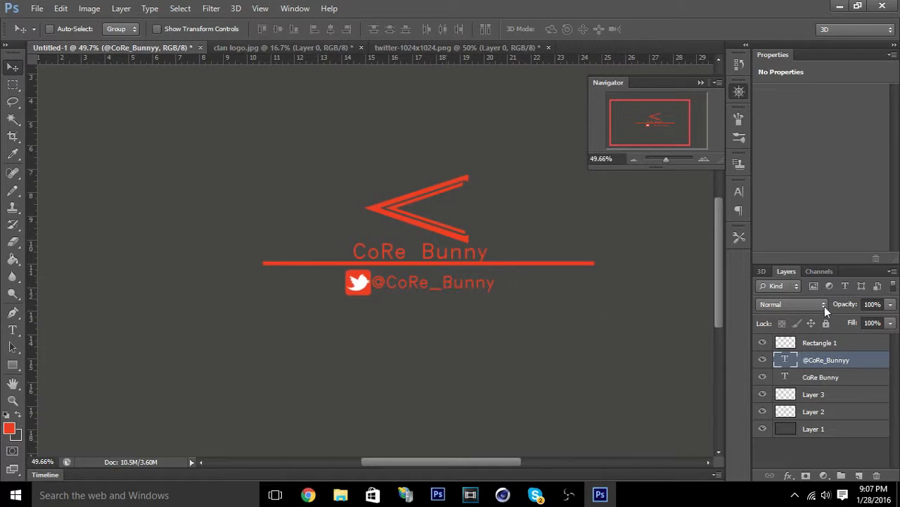
pyautogui.click(818, 380)
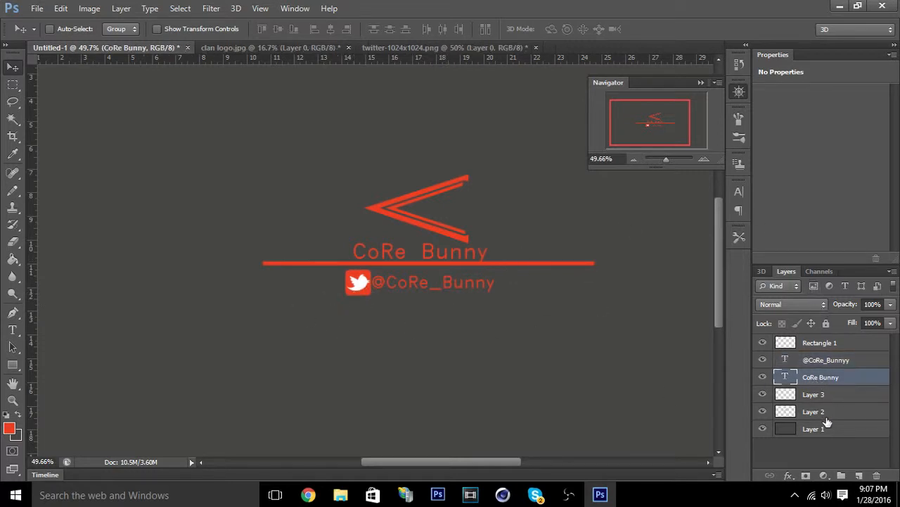
pyautogui.click(809, 396)
pyautogui.moveTo(364, 289); pyautogui.dragTo(358, 290)
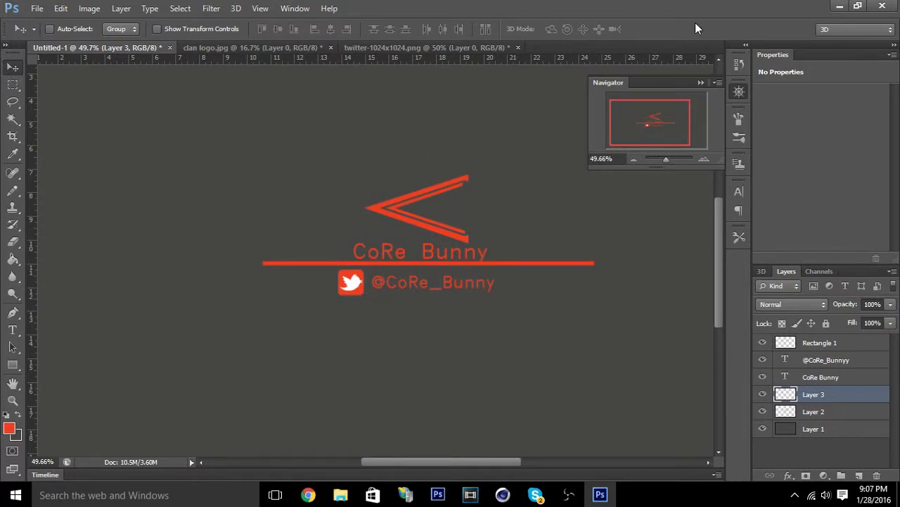
# Collapse the Navigator, swap the foreground and background colors, and set the new foreground color to black.
pyautogui.click(700, 82)
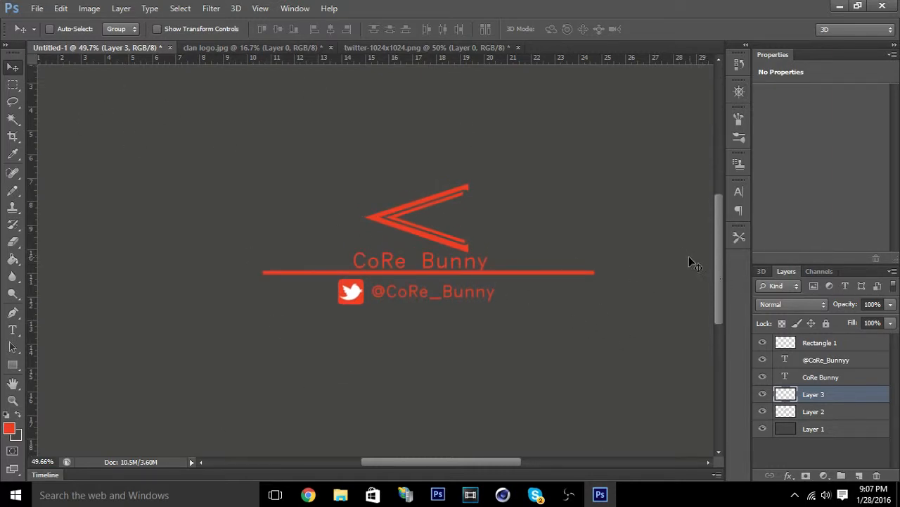
pyautogui.click(18, 415)
pyautogui.click(17, 416)
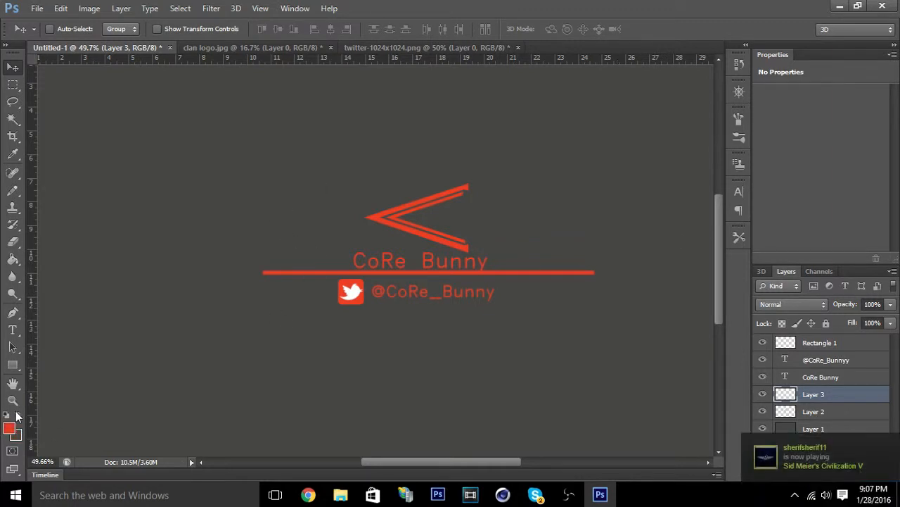
pyautogui.click(18, 416)
pyautogui.click(9, 427)
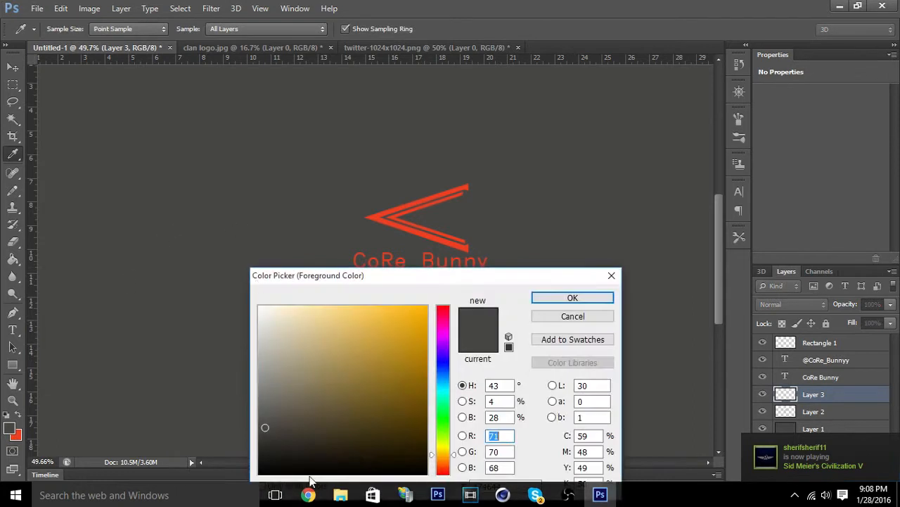
pyautogui.moveTo(270, 454); pyautogui.dragTo(257, 476)
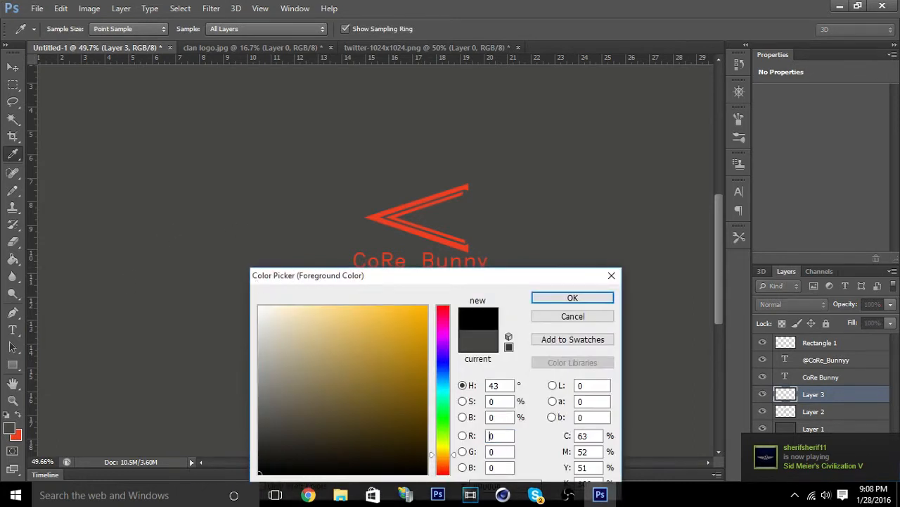
pyautogui.click(562, 299)
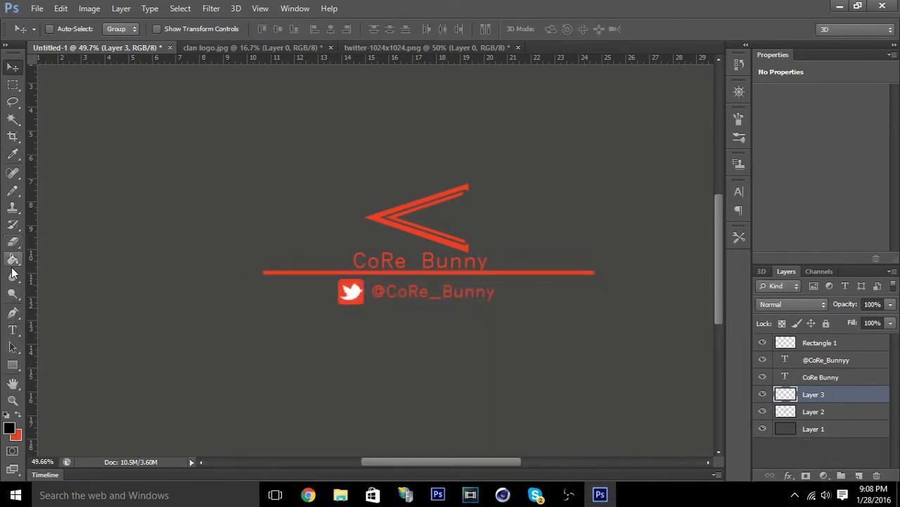
# Try filling Layer 3 with black using the Paint Bucket, and undo the fill.
pyautogui.click(12, 262)
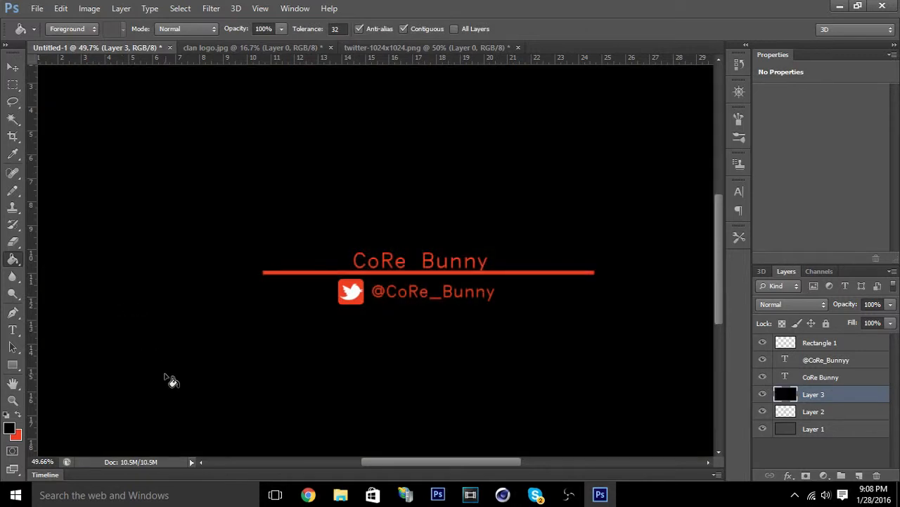
pyautogui.click(169, 376)
pyautogui.hotkey('ctrl', 'z')
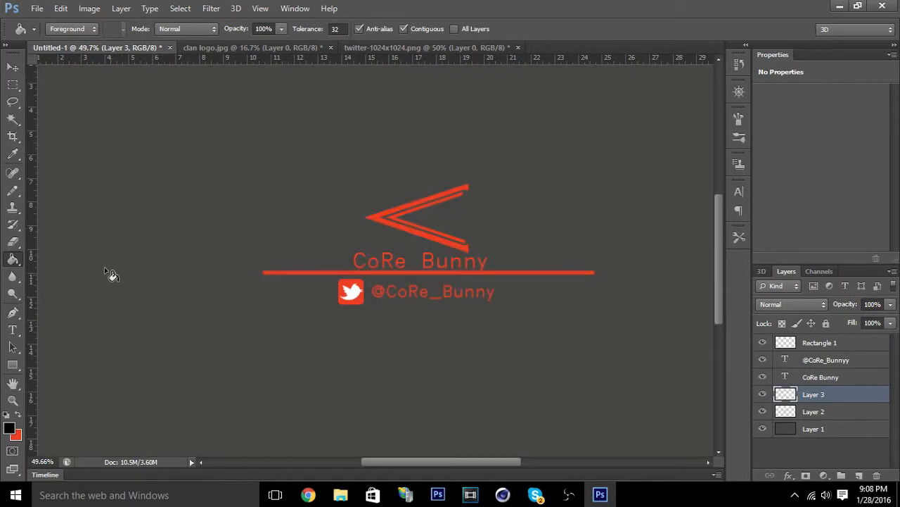
pyautogui.click(12, 67)
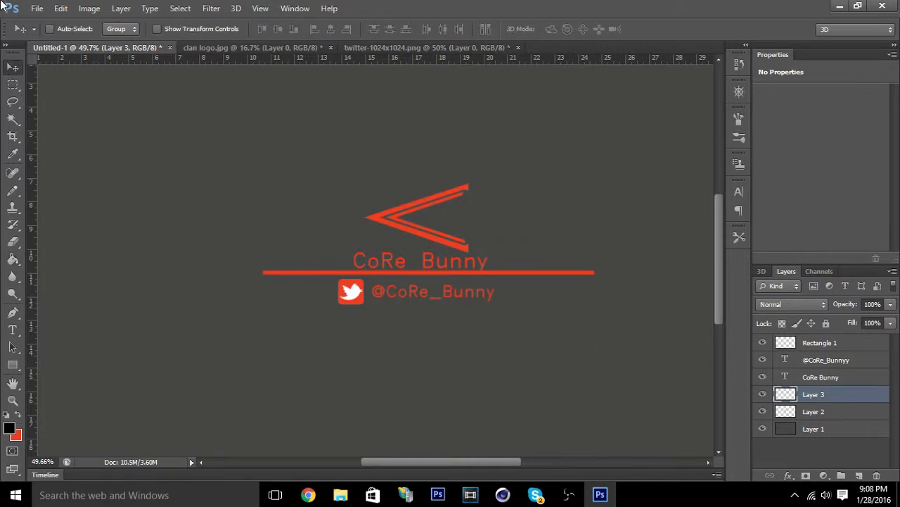
# Save the design in the Core folder as the JPEG bunnybanner.jpg with Maximum quality 12 and Baseline ("Standard") format.
pyautogui.click(34, 8)
pyautogui.click(58, 169)
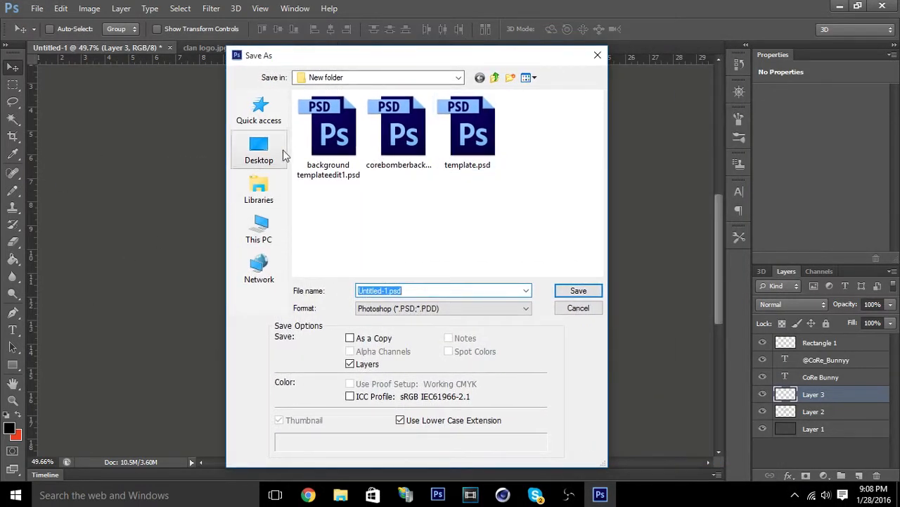
pyautogui.moveTo(494, 61); pyautogui.dragTo(899, 70)
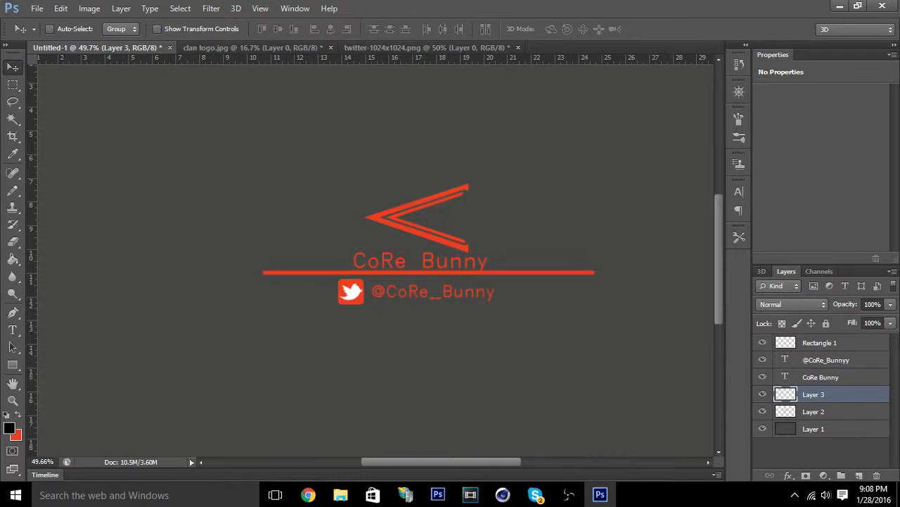
pyautogui.hotkey('ctrl', 'shift', 's')
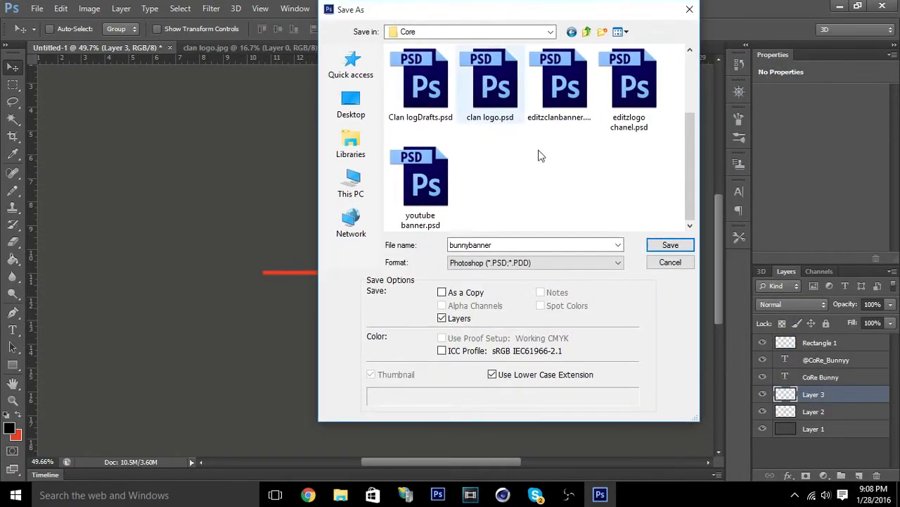
pyautogui.click(500, 263)
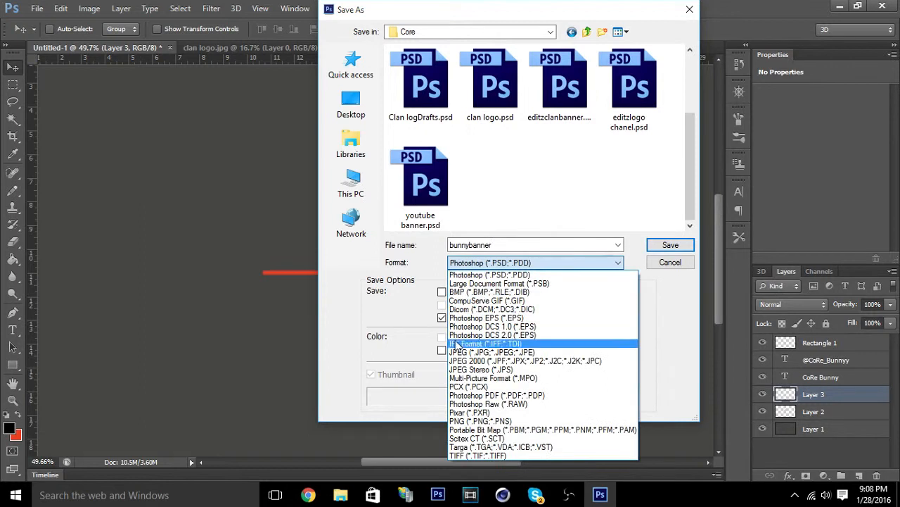
pyautogui.click(493, 353)
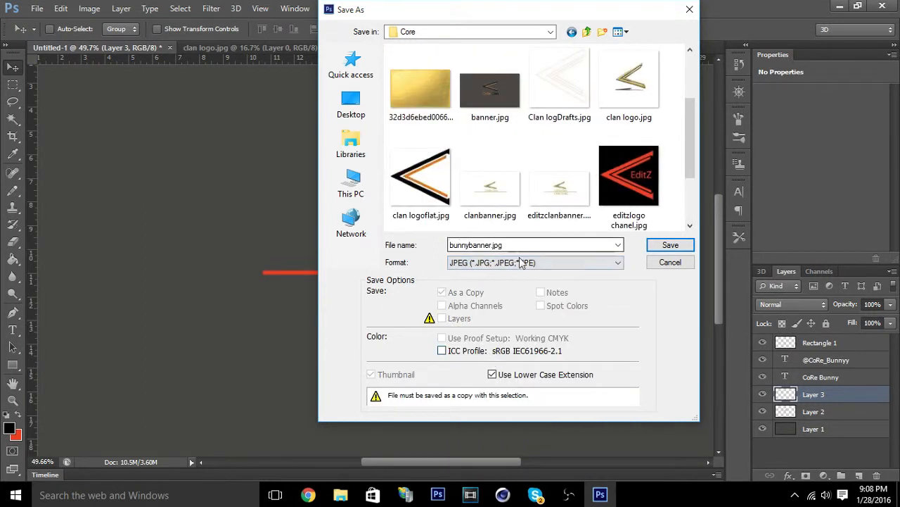
pyautogui.click(672, 245)
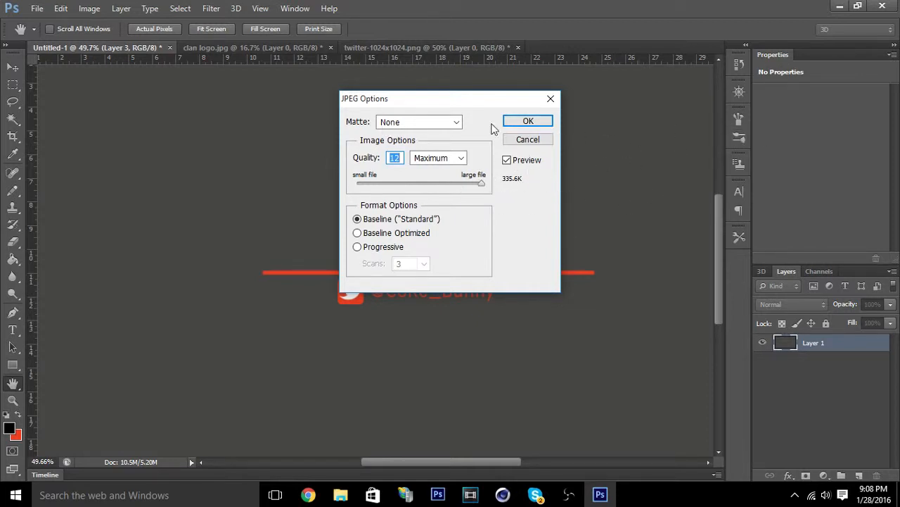
pyautogui.click(527, 122)
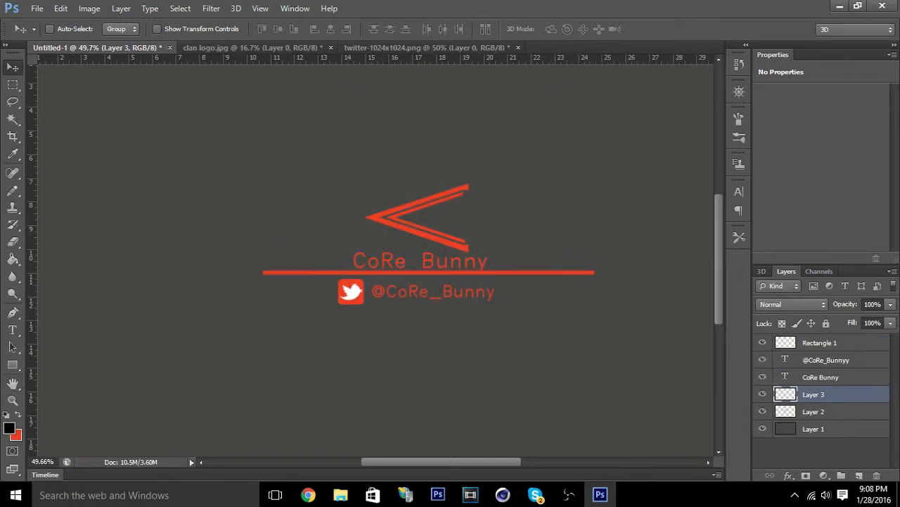
# Switch to YouTube's Channel art dialog in Chrome and check bunnybanner.jpg in the device preview and crop view.
pyautogui.click(308, 495)
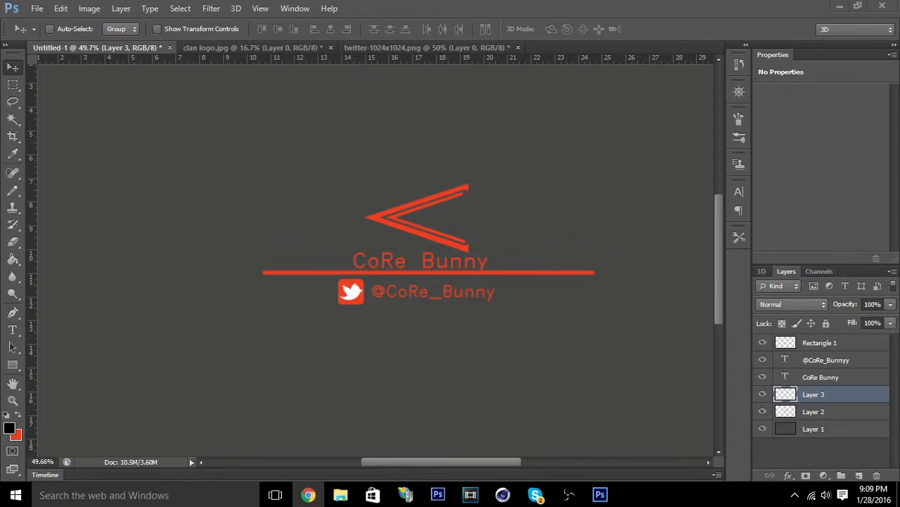
pyautogui.moveTo(899, 132); pyautogui.dragTo(334, 0)
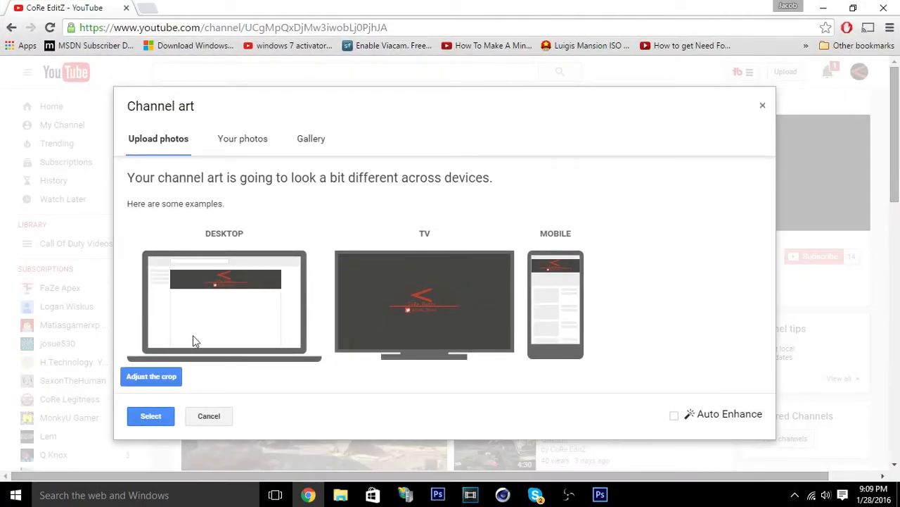
pyautogui.click(157, 376)
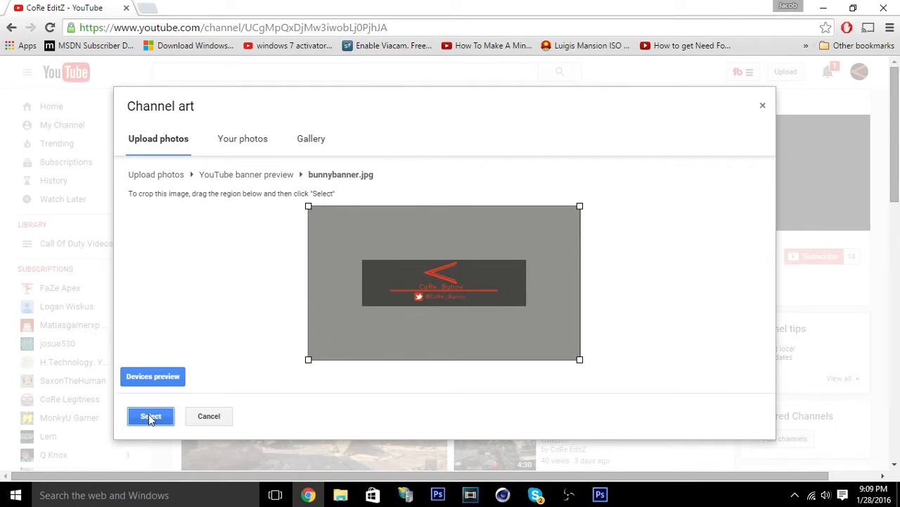
pyautogui.click(154, 380)
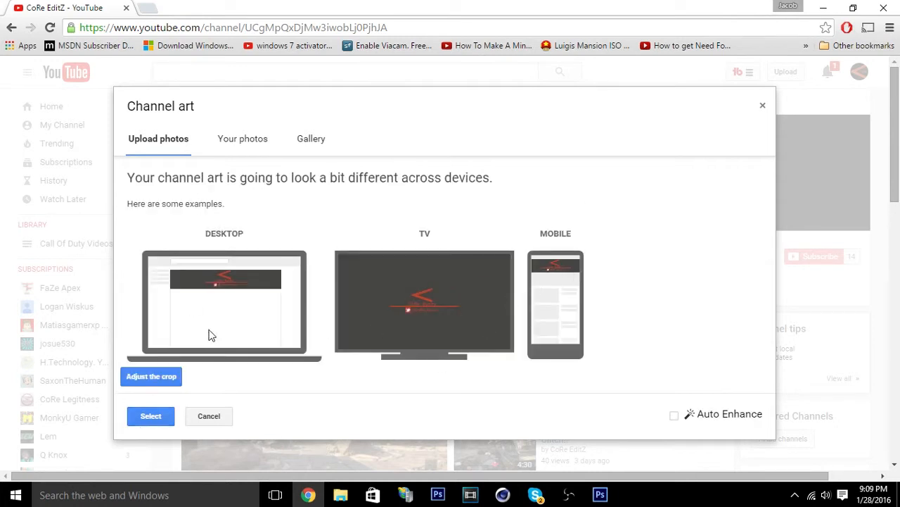
pyautogui.click(161, 382)
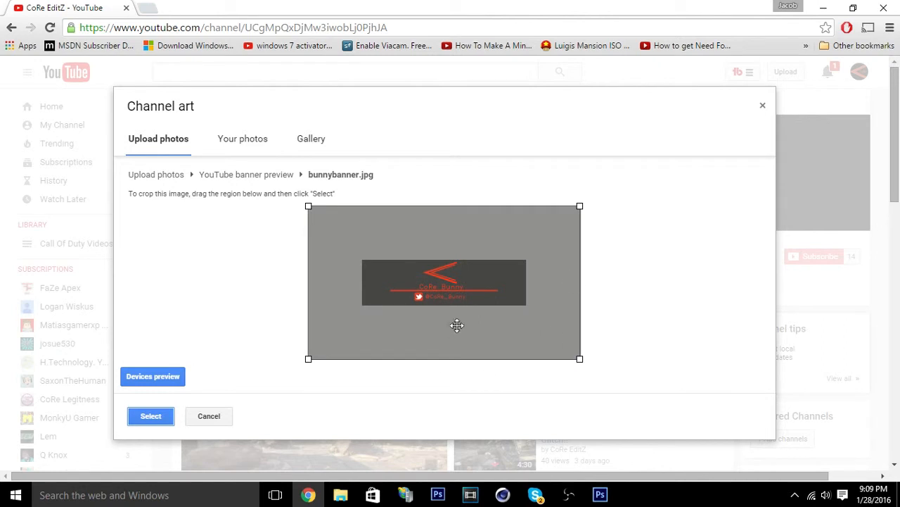